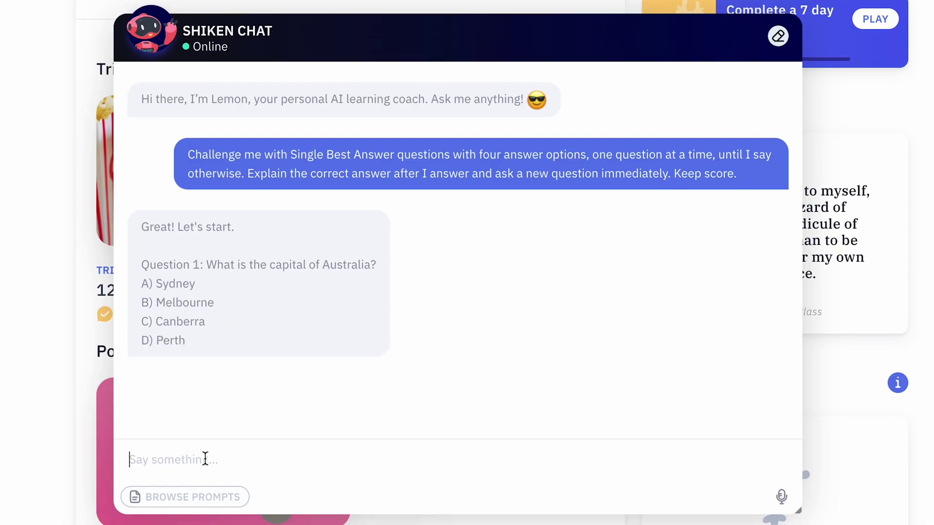
# - Answer the two Shiken quiz questions with C and then D
pyautogui.write('C')
pyautogui.press('Return')
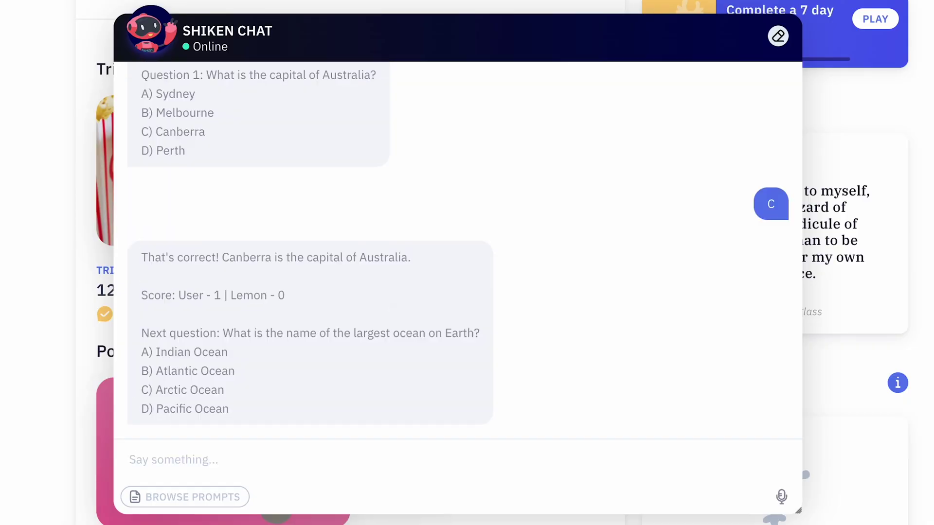
pyautogui.write('D')
pyautogui.press('Return')
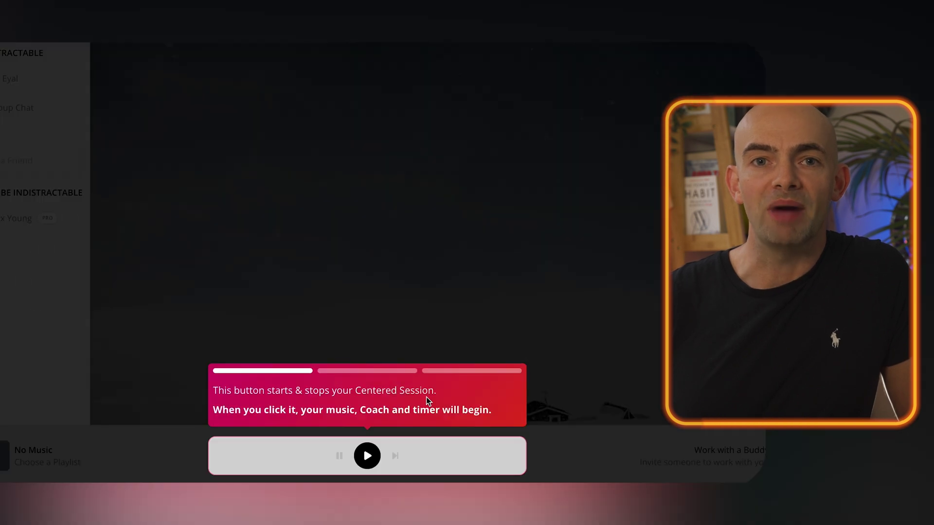
# - Run a short 'blog writing' focus session in Centered, skipping the tour, then stop it
pyautogui.click(367, 456)
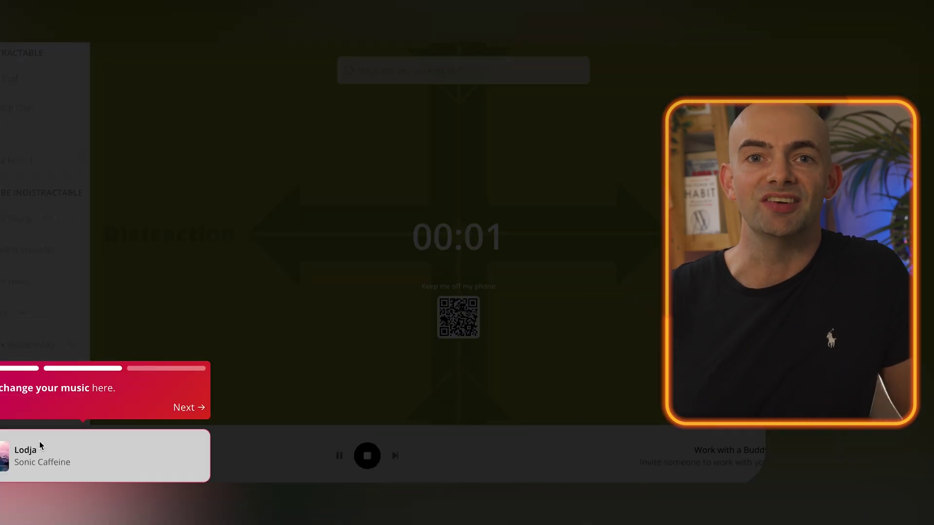
pyautogui.click(189, 408)
pyautogui.click(130, 190)
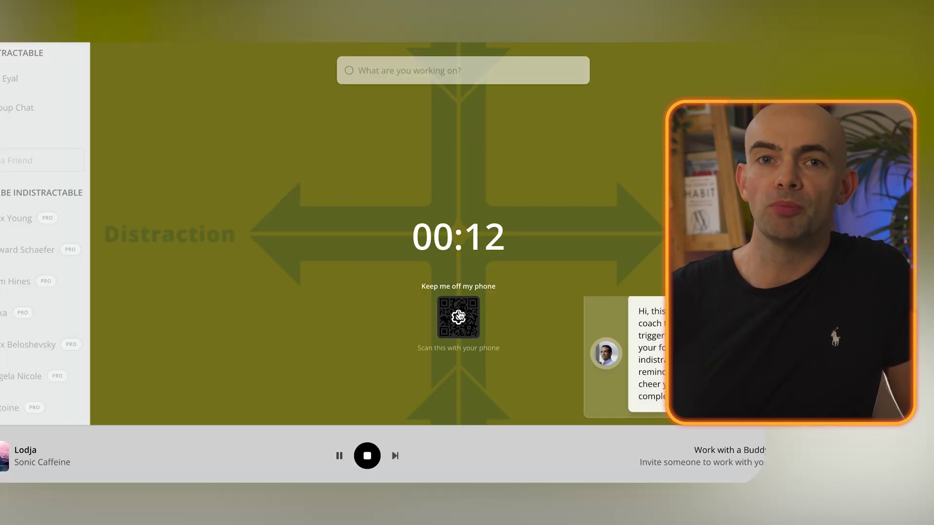
pyautogui.click(21, 454)
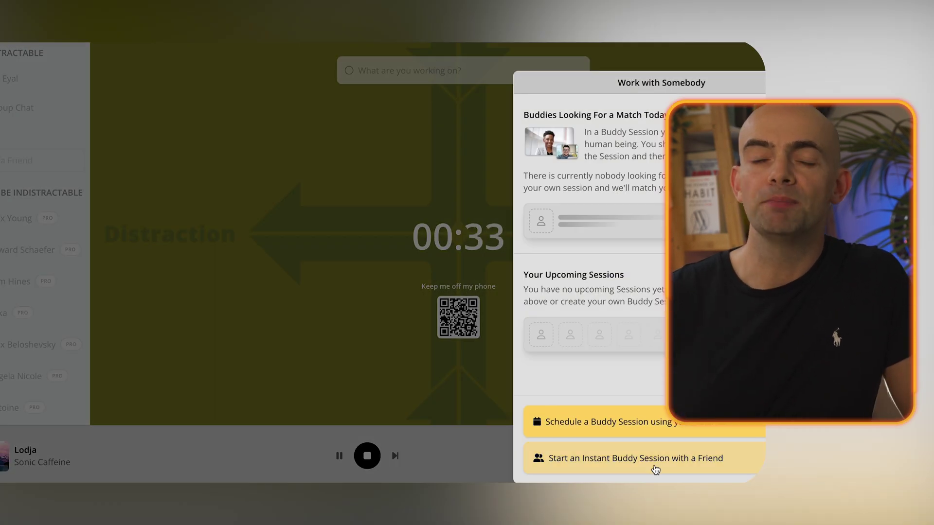
pyautogui.click(330, 155)
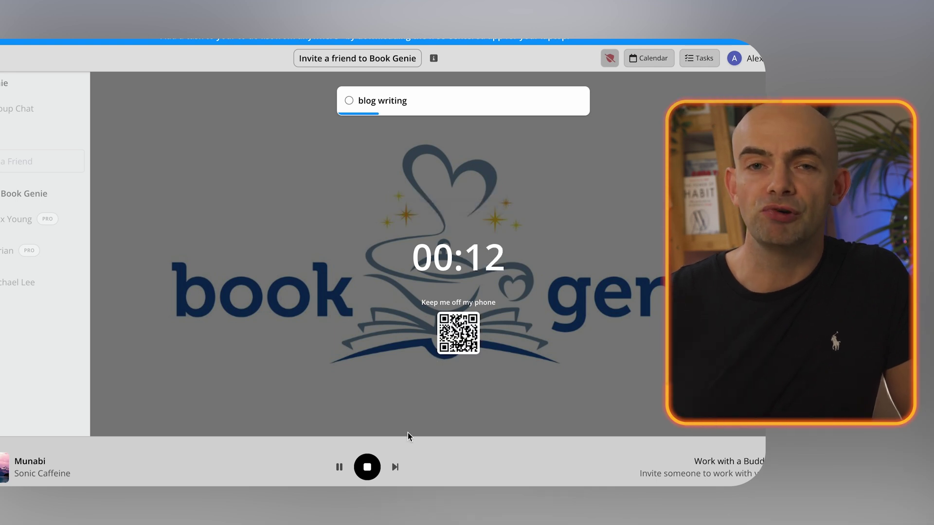
pyautogui.click(367, 467)
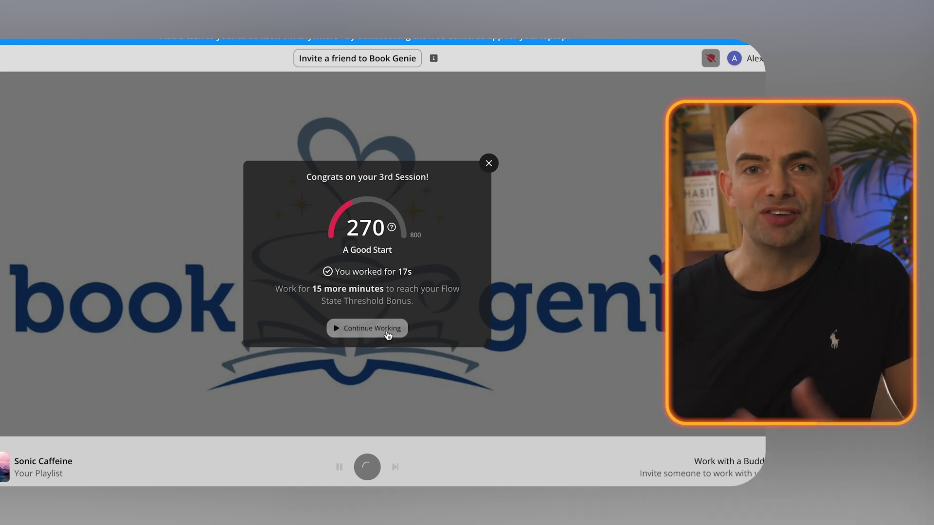
pyautogui.click(367, 328)
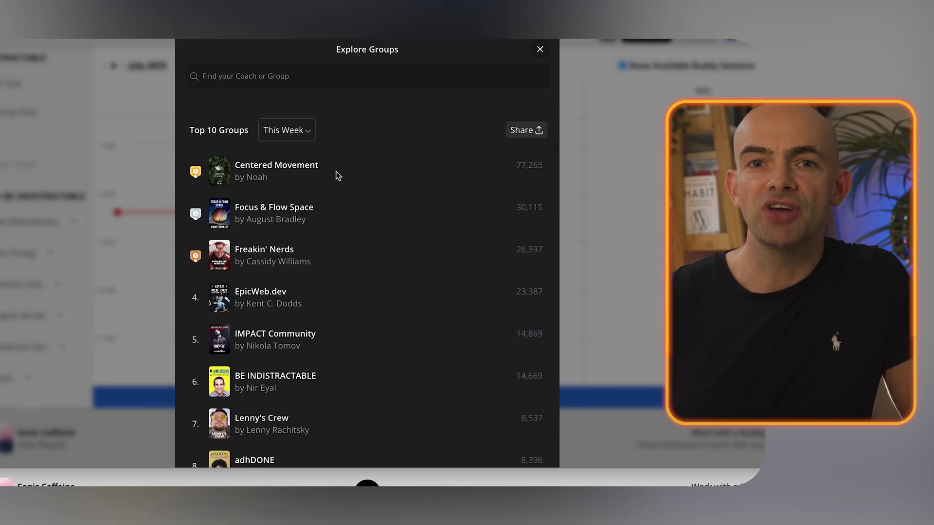
# - Browse Explore Groups and join Astro Lounge (1,369 members, ranked #9)
pyautogui.scroll(-2, 338, 175)
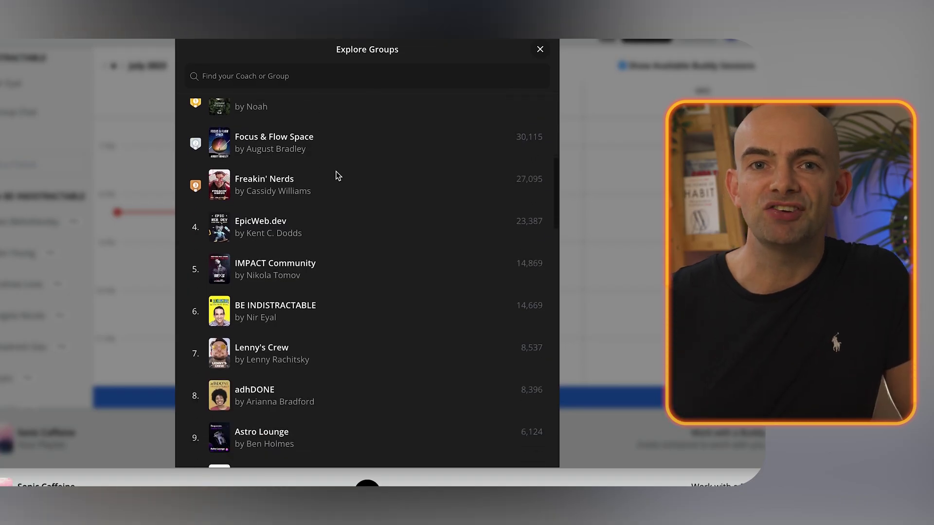
pyautogui.scroll(-8, 391, 218)
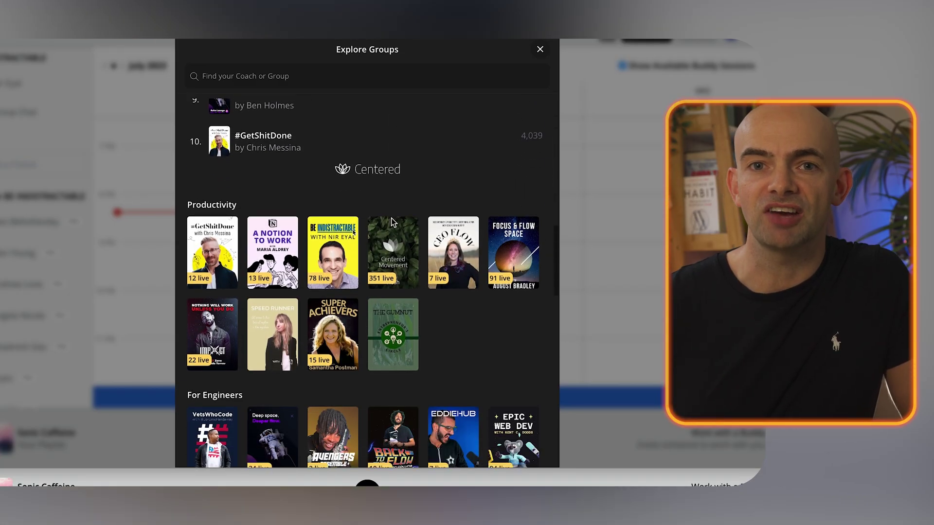
pyautogui.scroll(-8, 494, 239)
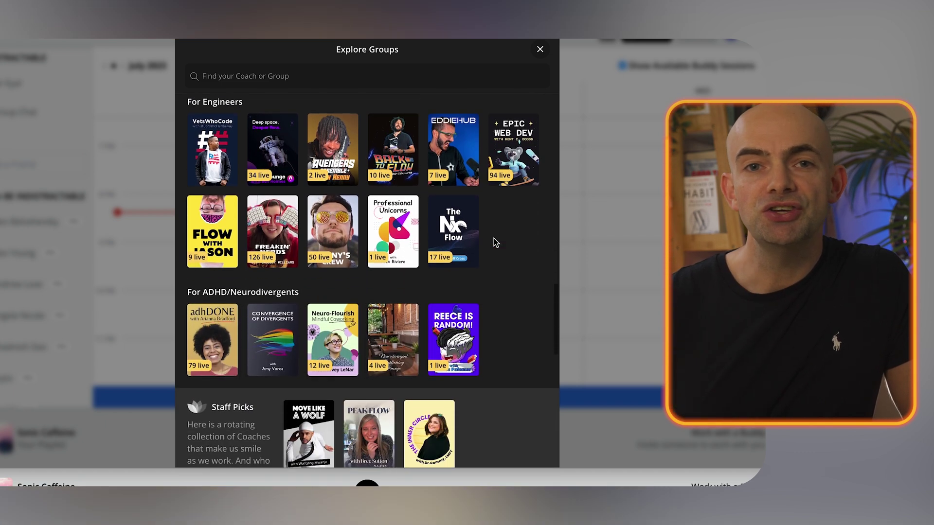
pyautogui.scroll(-6, 494, 238)
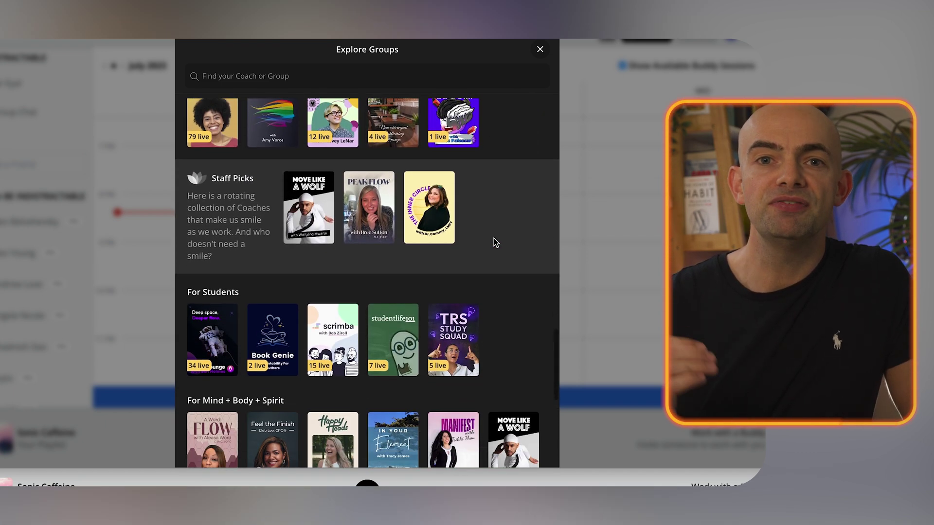
pyautogui.scroll(-4, 530, 241)
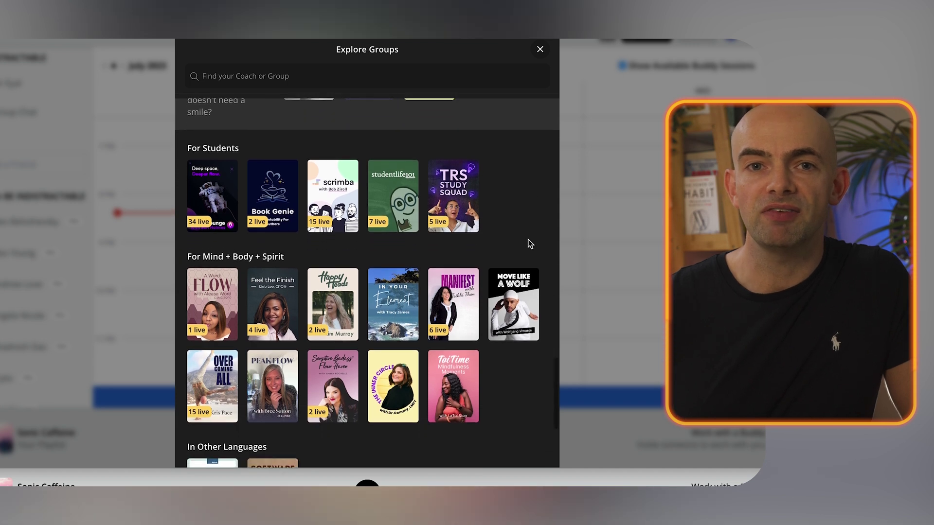
pyautogui.scroll(-2, 529, 241)
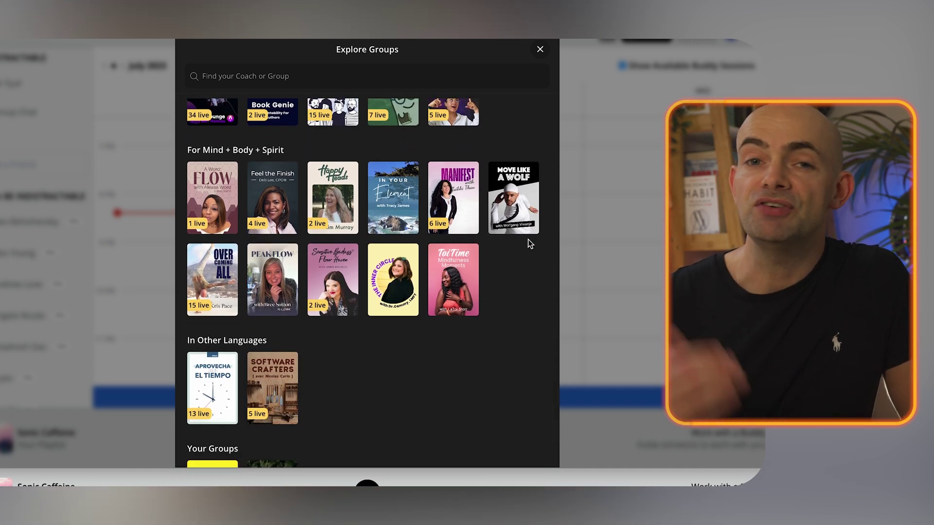
pyautogui.scroll(3, 529, 244)
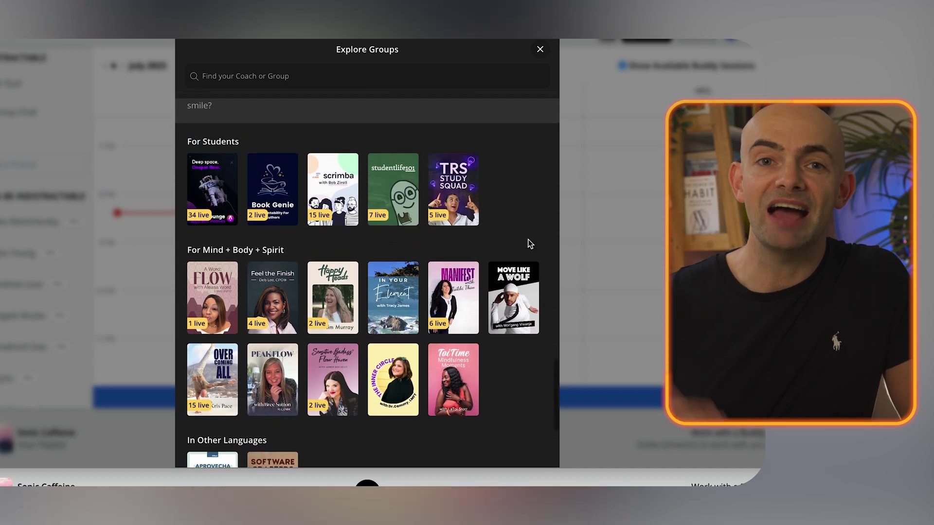
pyautogui.click(206, 192)
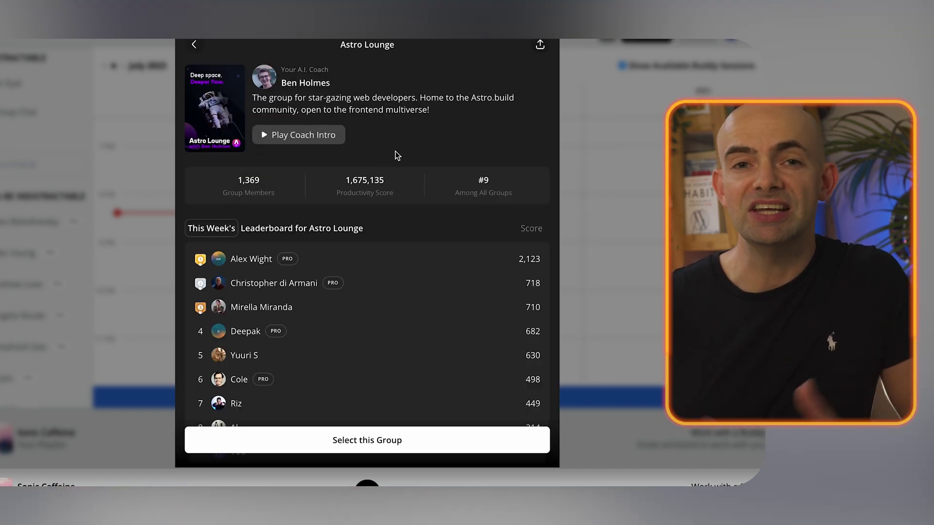
pyautogui.scroll(-2, 397, 155)
pyautogui.click(367, 440)
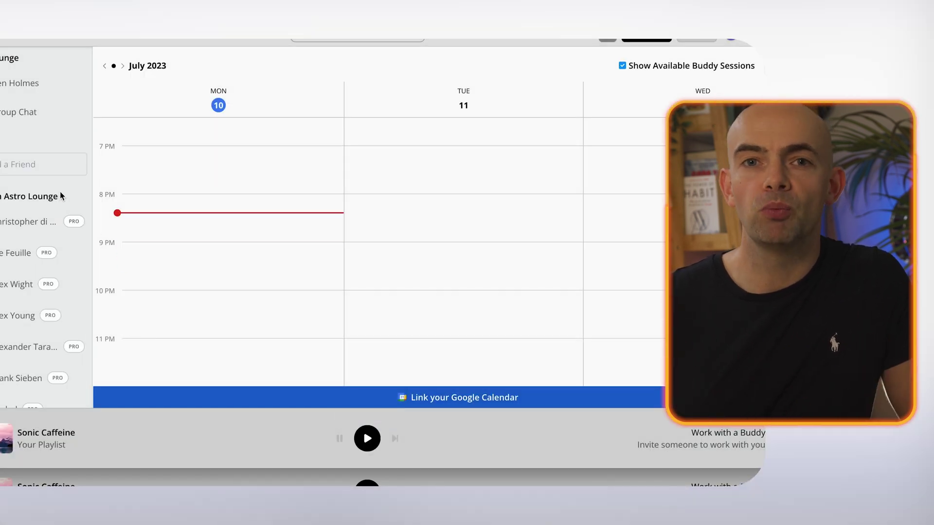
# - Check the member list, tasks panel and home streak view, then close the tasks sidebar
pyautogui.scroll(-4, 62, 191)
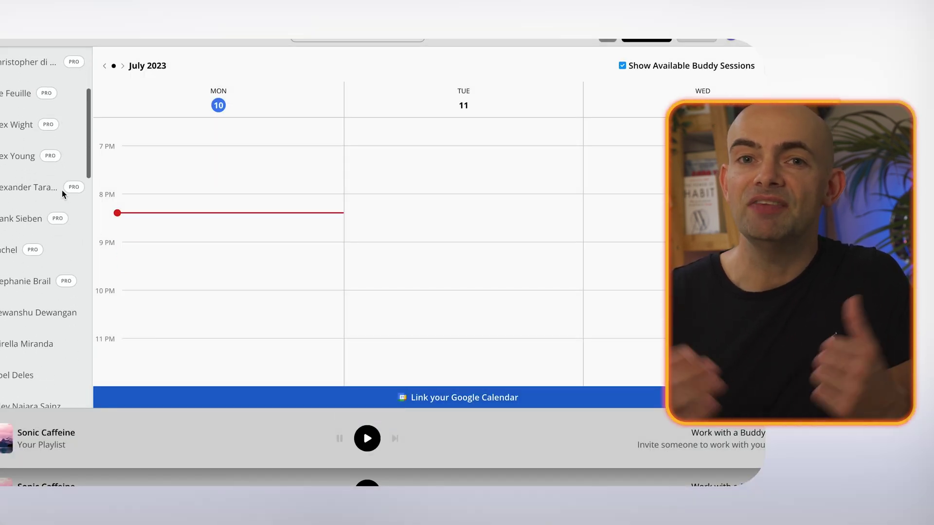
pyautogui.scroll(-7, 62, 191)
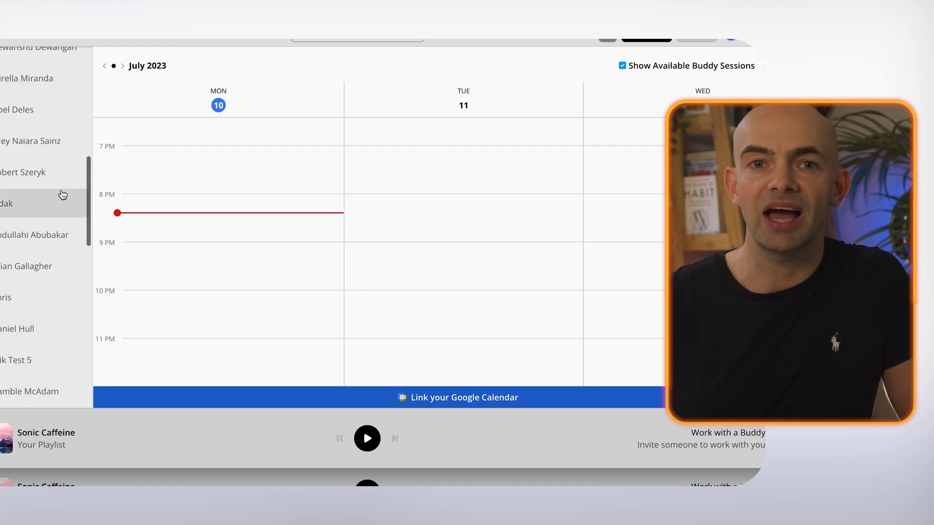
pyautogui.scroll(-6, 62, 195)
pyautogui.scroll(-6, 62, 194)
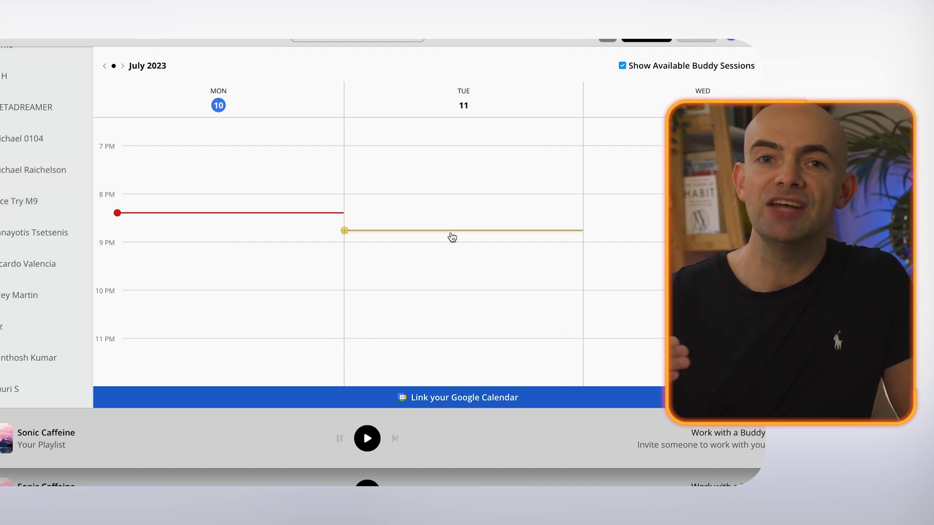
pyautogui.click(701, 44)
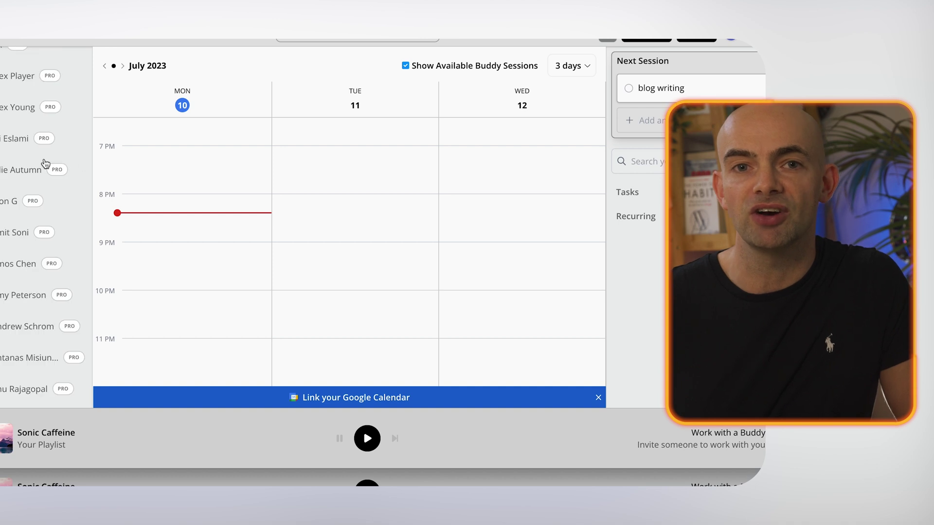
pyautogui.click(656, 44)
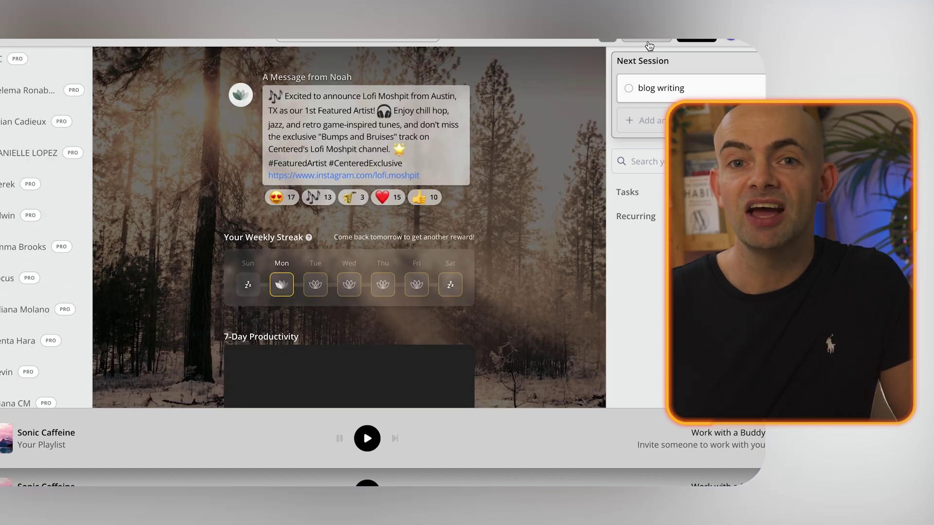
pyautogui.click(686, 41)
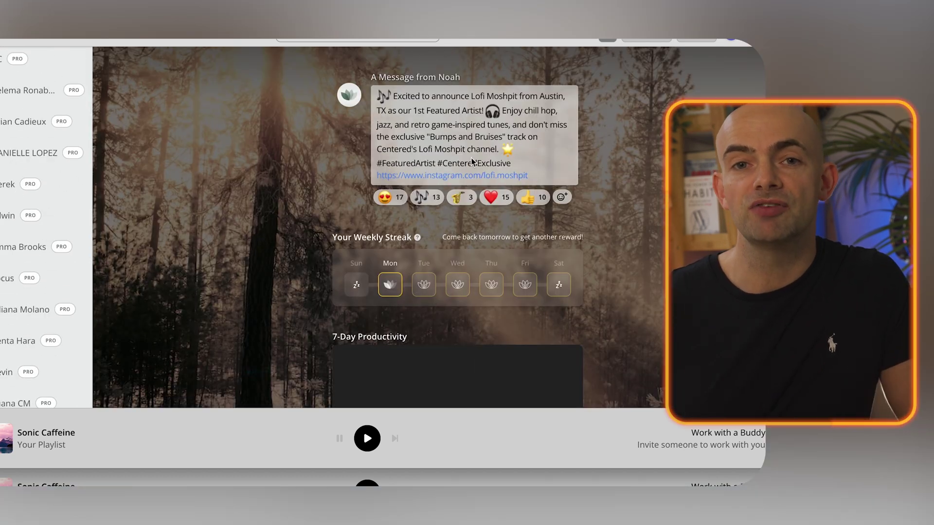
pyautogui.scroll(3, 29, 160)
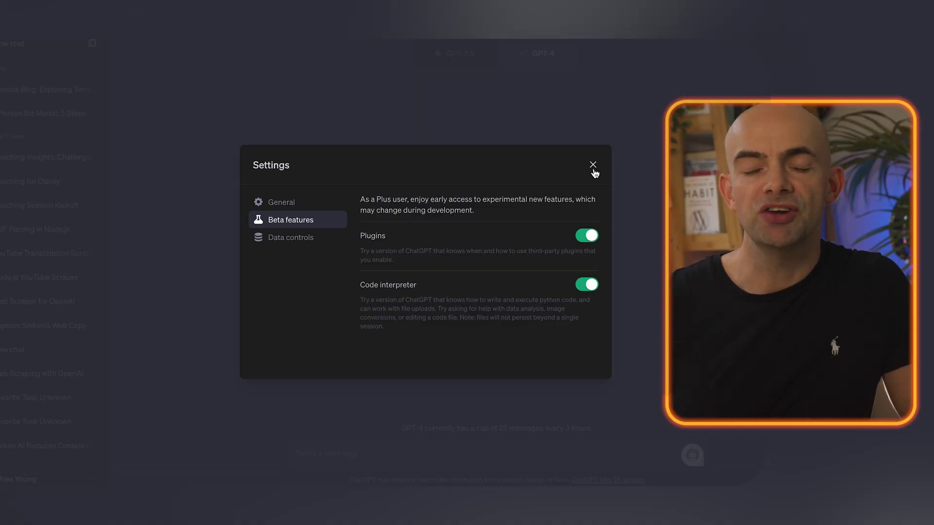
# - Close ChatGPT's settings and switch GPT-4 to Code Interpreter mode
pyautogui.click(592, 165)
pyautogui.moveTo(552, 58)
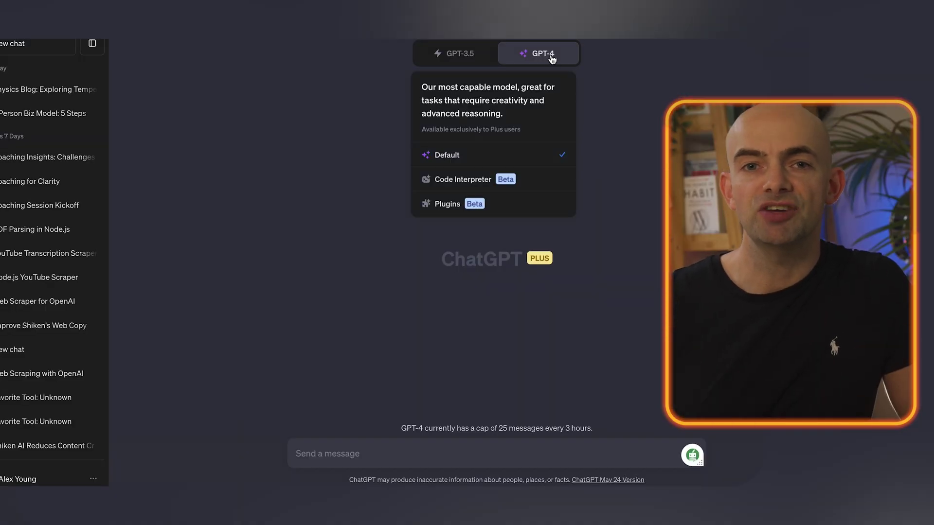
pyautogui.click(474, 179)
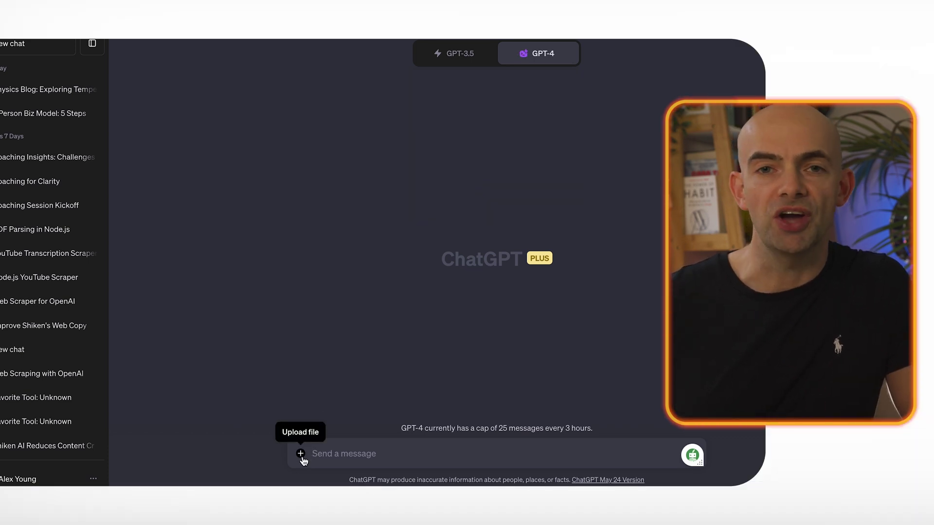
# - Upload music.csv into the ChatGPT chat
pyautogui.click(300, 454)
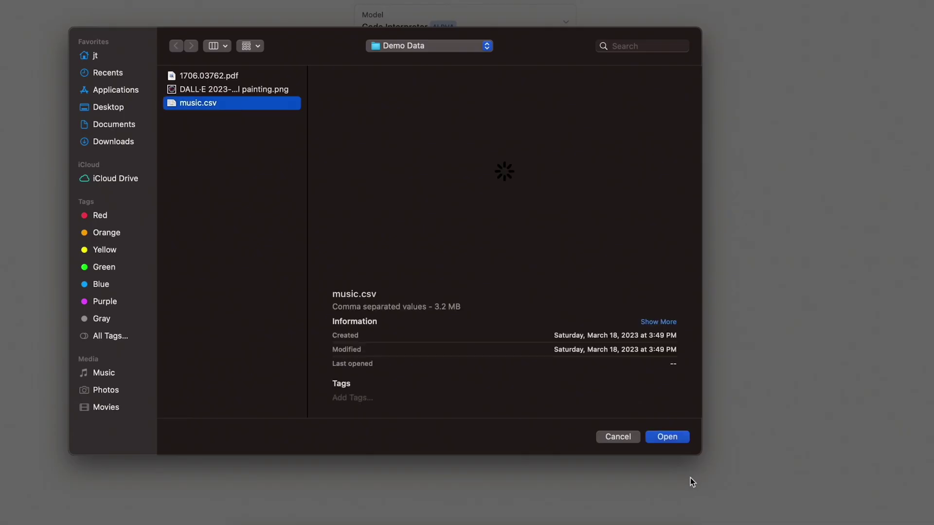
pyautogui.click(676, 440)
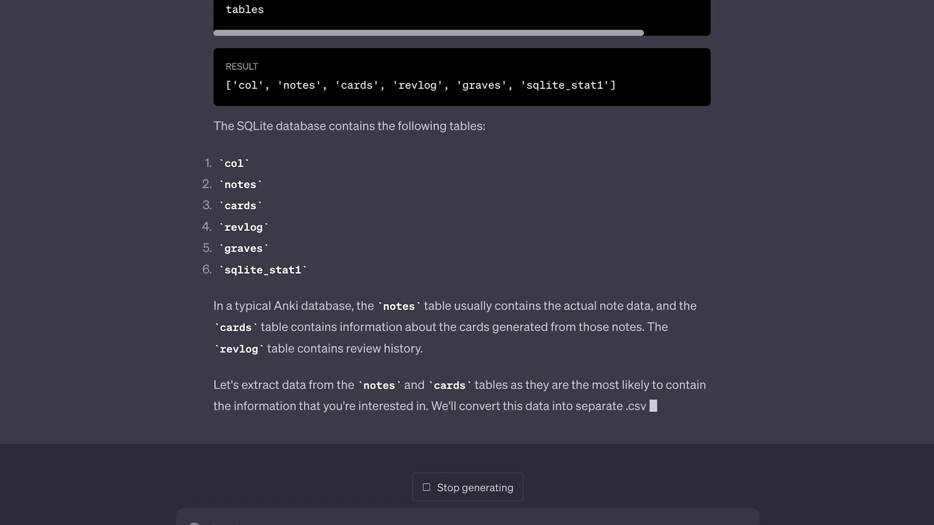
# - Reveal the calculation's code, attach music.csv, and send the prompt with the PDF
pyautogui.click(367, 404)
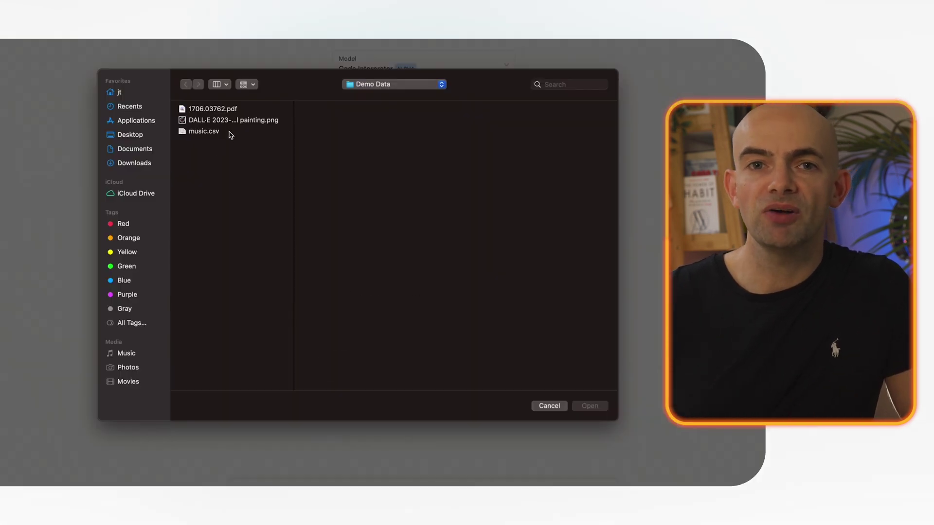
pyautogui.doubleClick(230, 133)
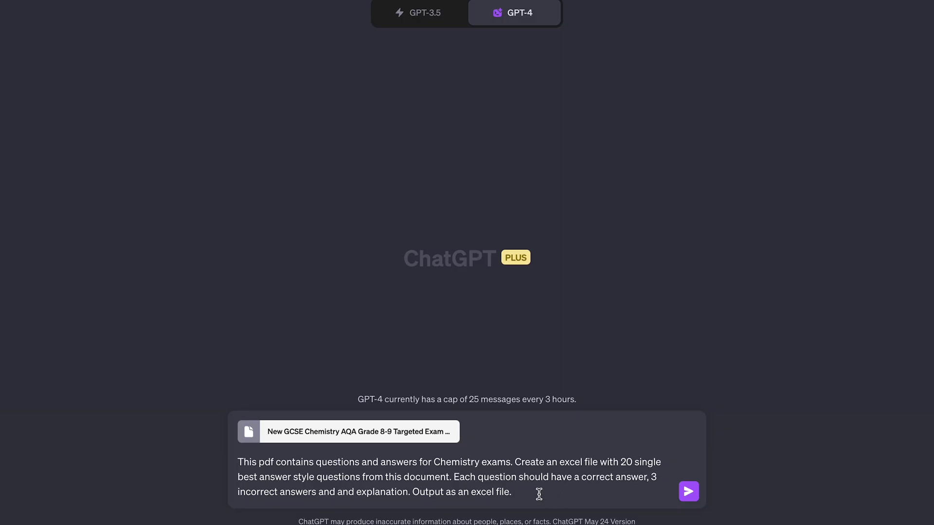
pyautogui.press('Return')
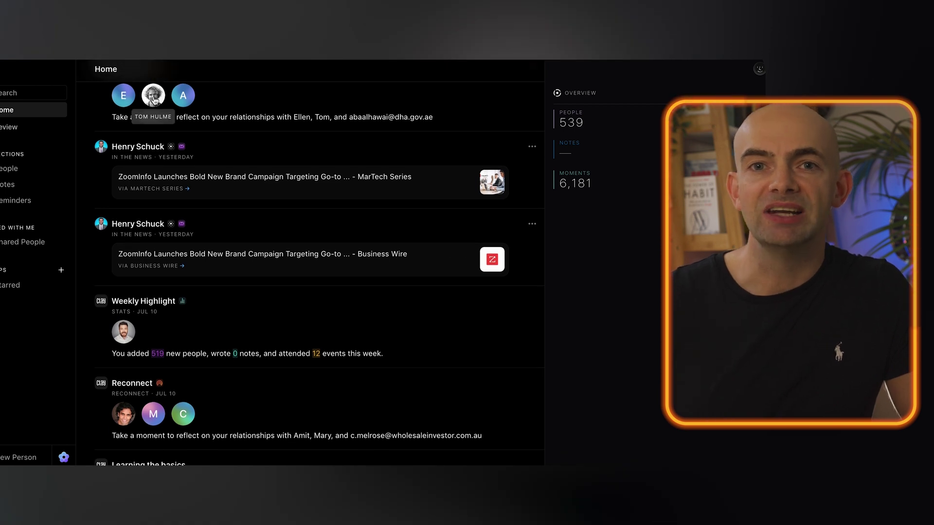
# - Open a contact's Clay profile and ask Nexus to summarize their background
pyautogui.click(154, 99)
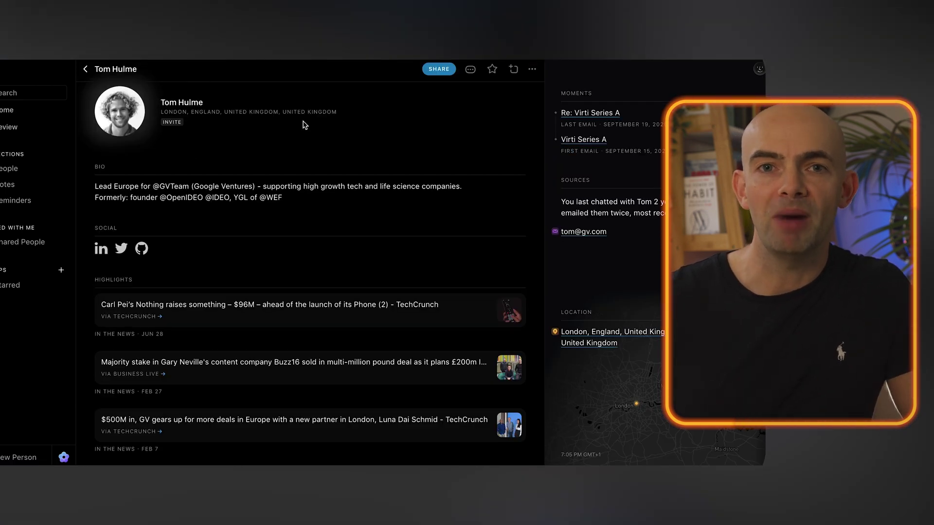
pyautogui.scroll(-4, 304, 125)
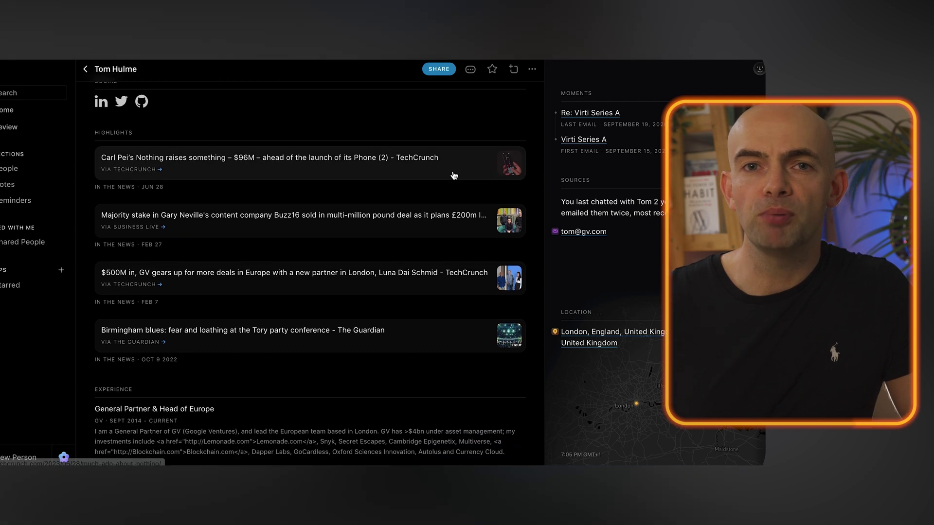
pyautogui.scroll(-5, 454, 175)
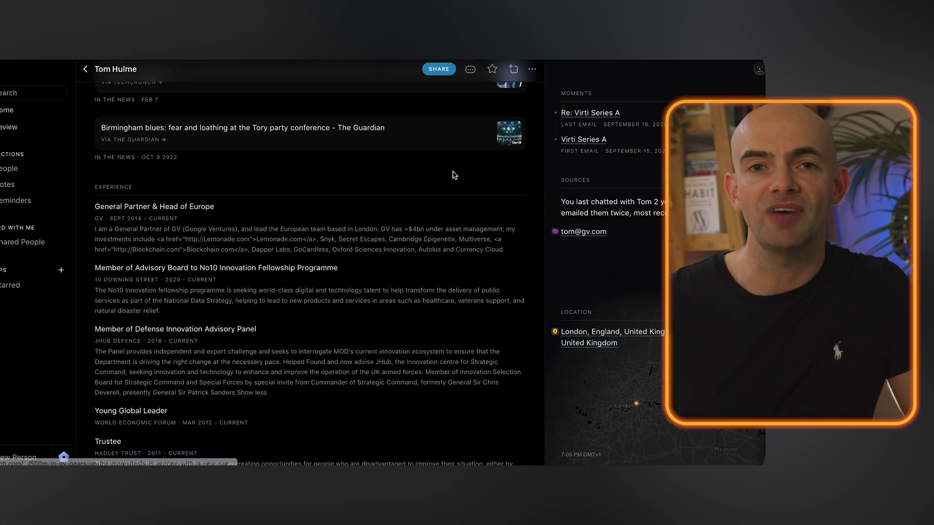
pyautogui.scroll(-4, 454, 175)
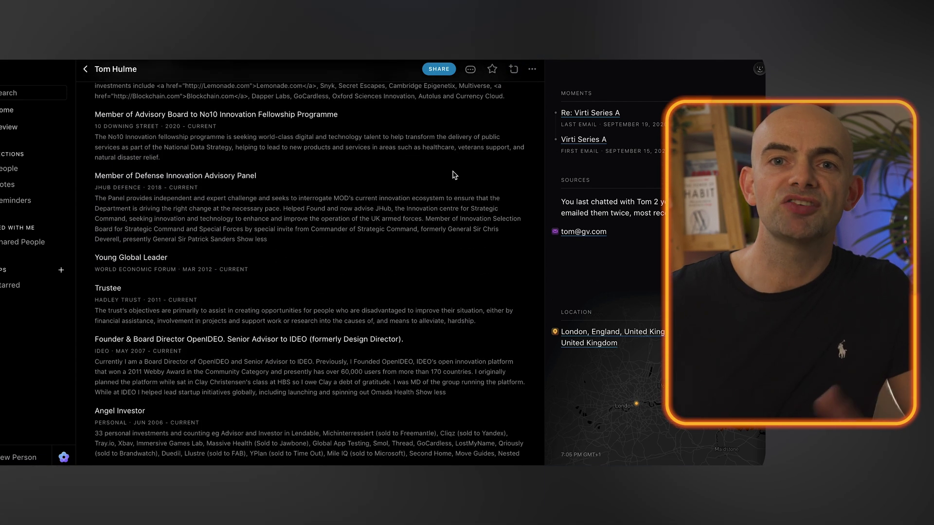
pyautogui.scroll(-5, 454, 175)
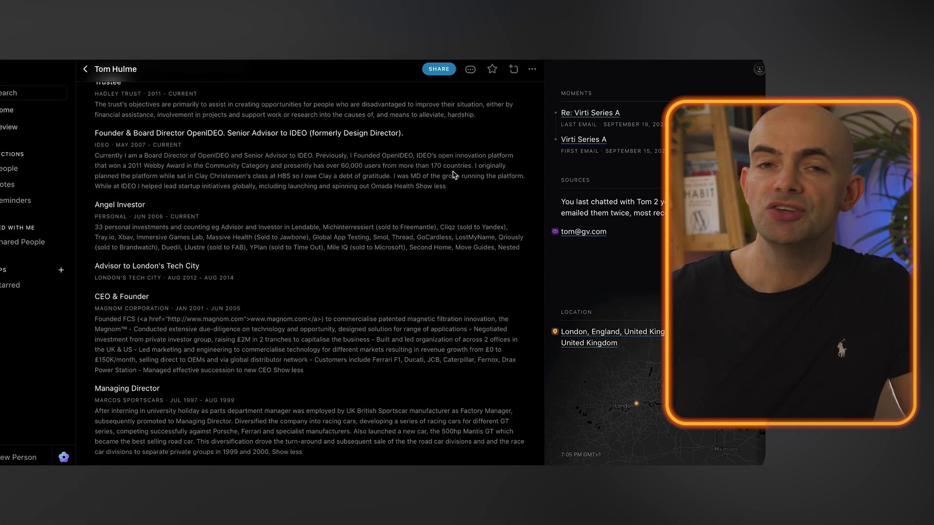
pyautogui.scroll(-4, 452, 174)
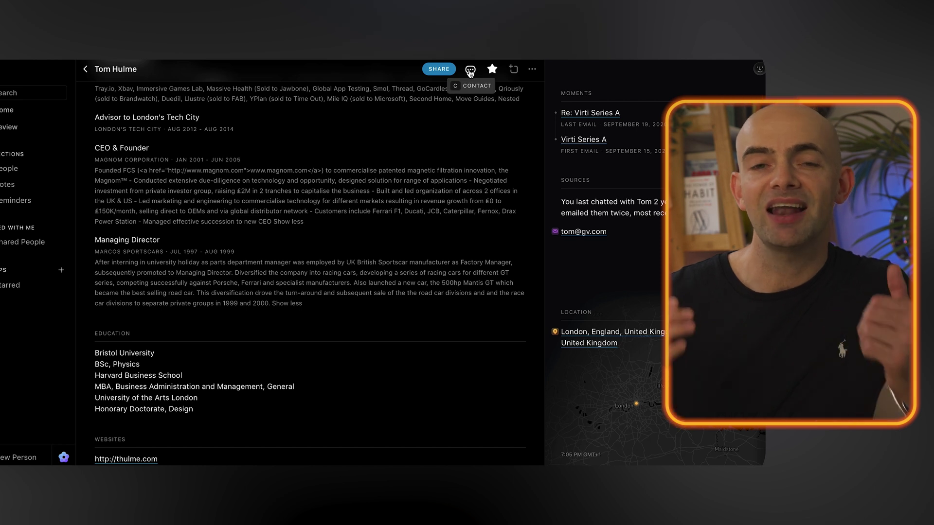
pyautogui.click(533, 71)
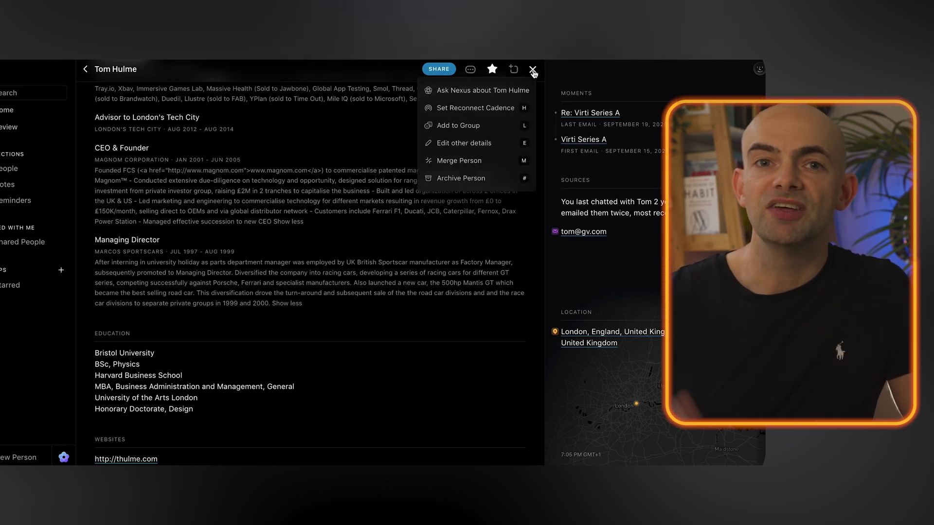
pyautogui.click(512, 96)
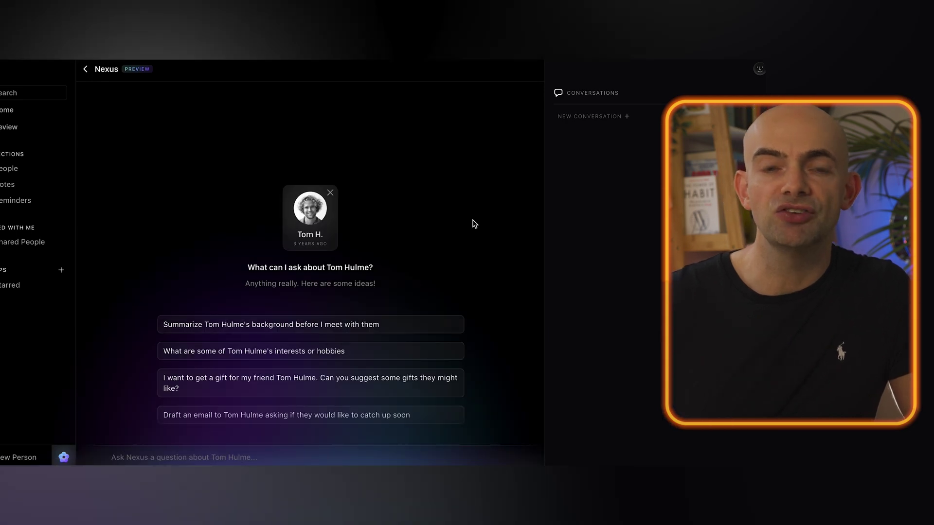
pyautogui.click(335, 325)
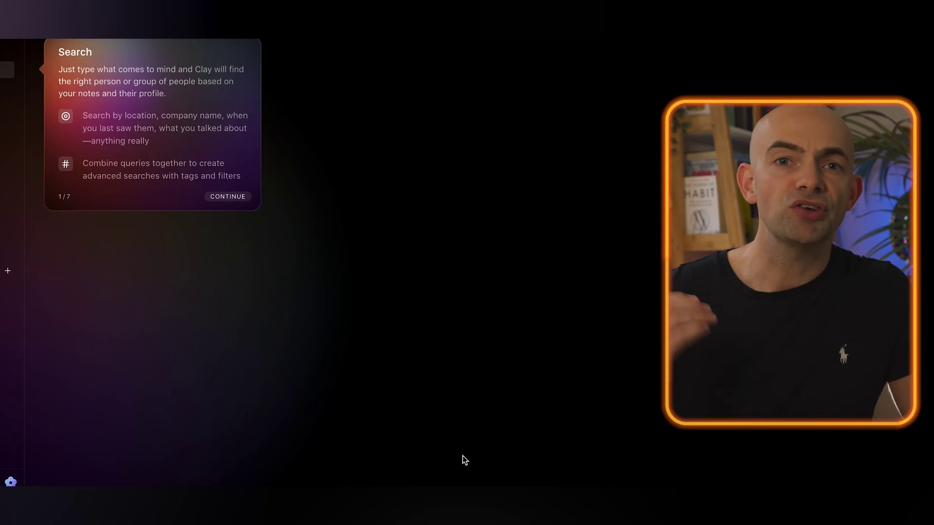
# - Step through Clay's tour (Home, Review, Collections, Groups, commands) and try Nexus
pyautogui.click(232, 197)
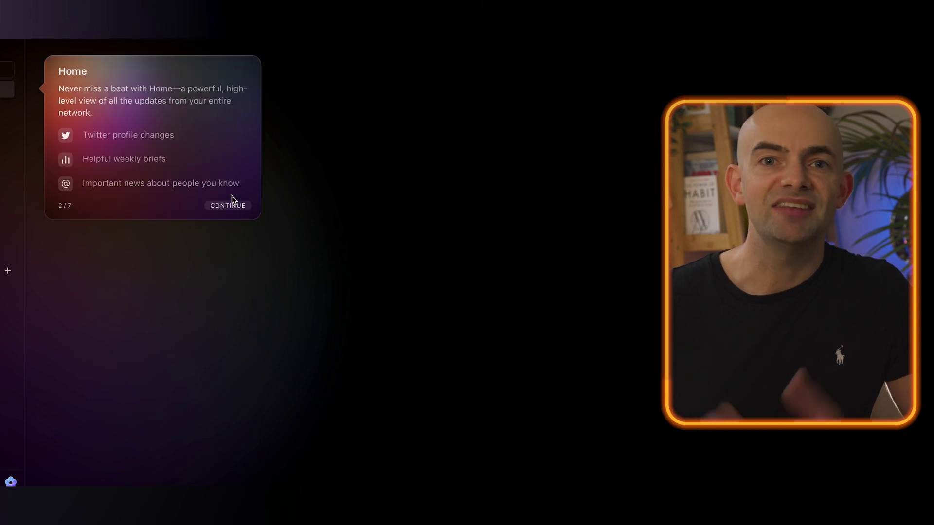
pyautogui.click(237, 208)
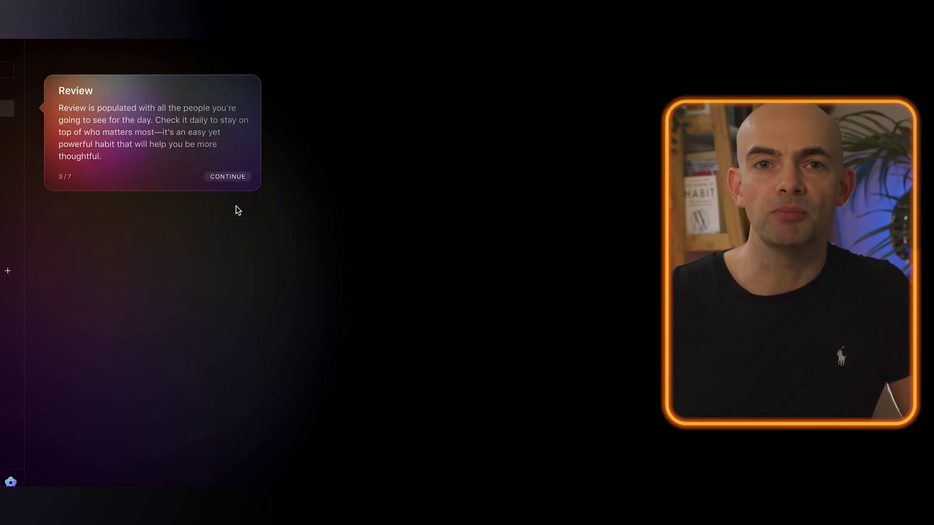
pyautogui.click(241, 179)
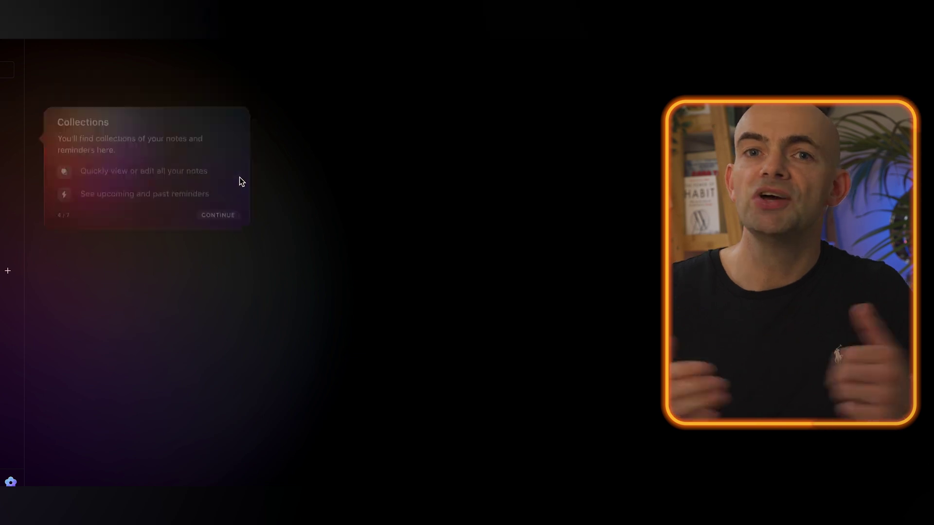
pyautogui.click(231, 222)
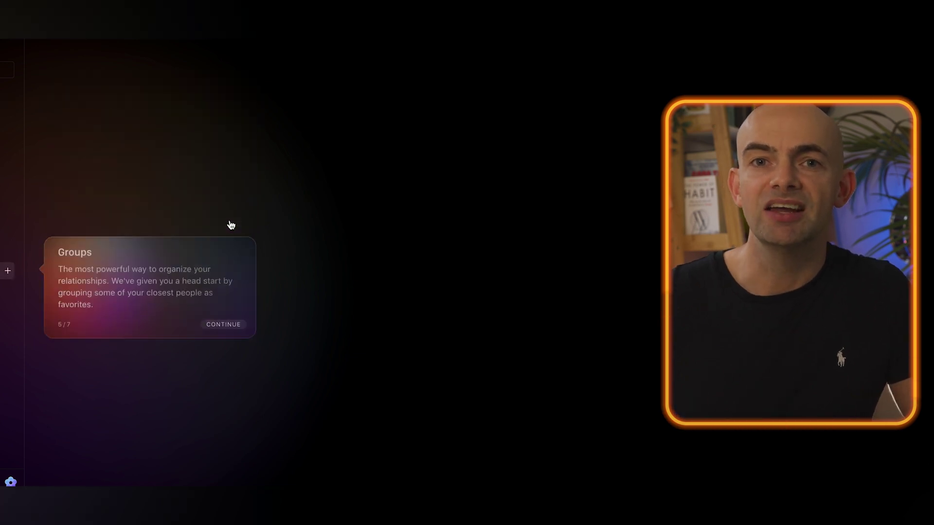
pyautogui.click(233, 327)
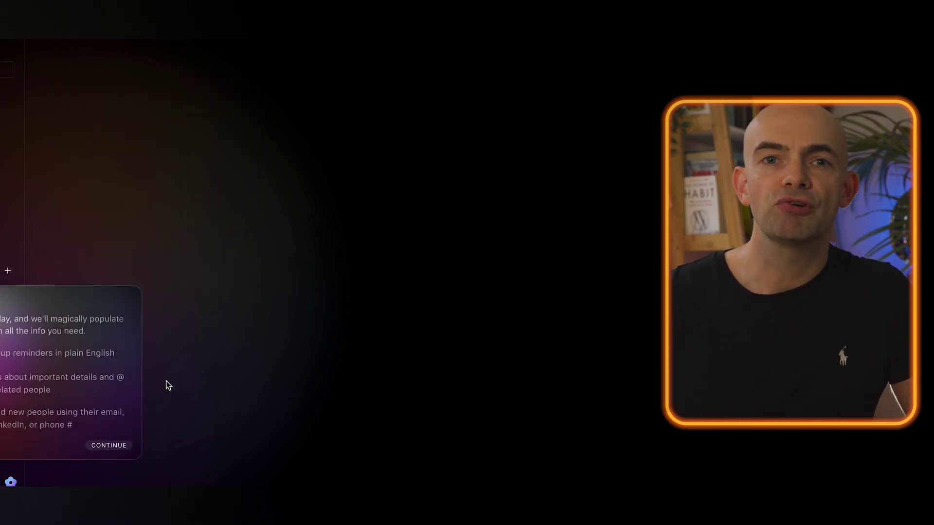
pyautogui.click(104, 447)
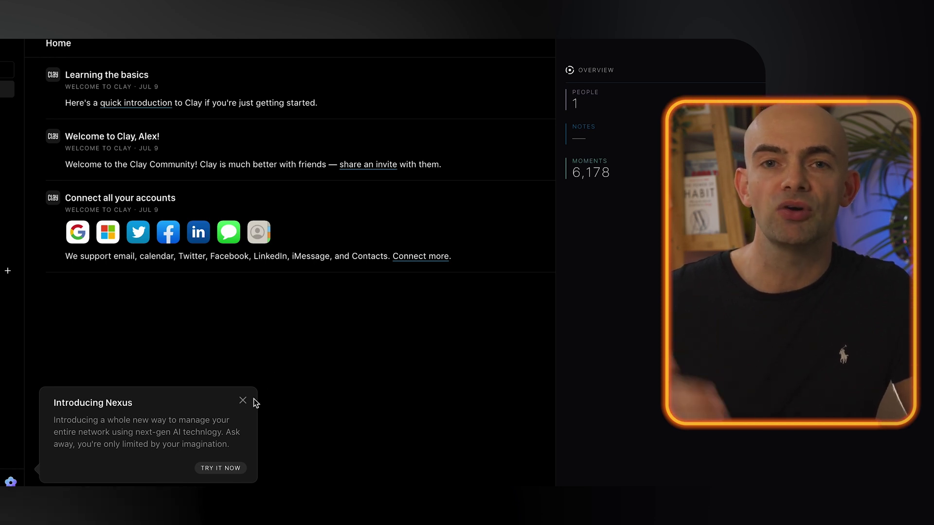
pyautogui.click(227, 469)
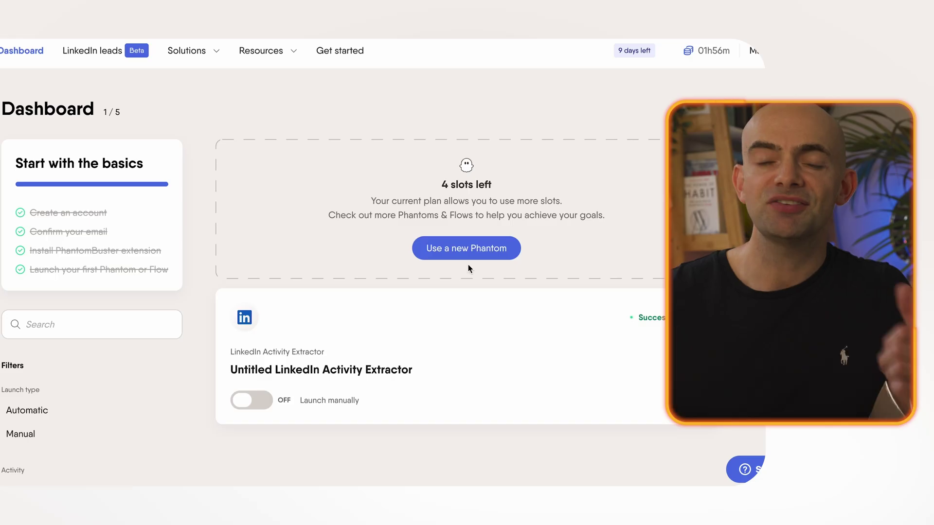
# - Browse the Phantom catalog and start setting up the Advanced AI Enricher
pyautogui.click(460, 249)
pyautogui.scroll(-1, 458, 246)
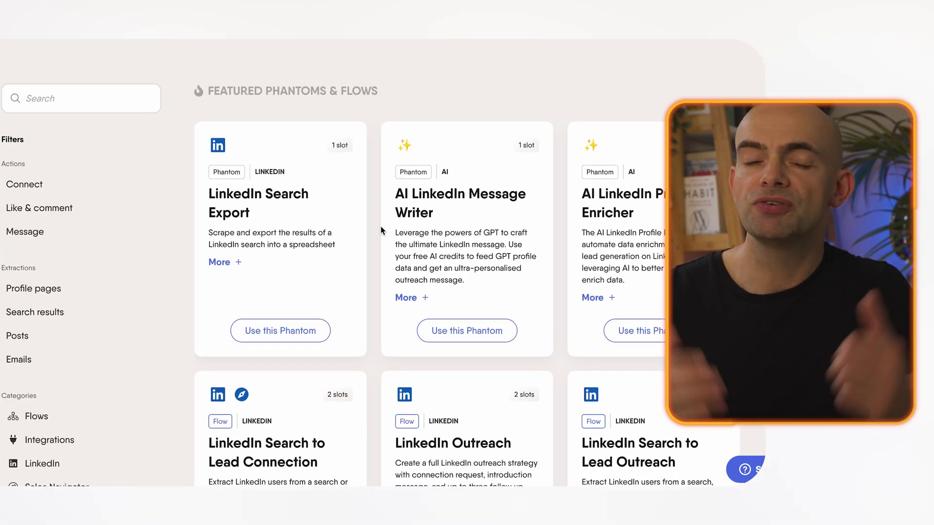
pyautogui.scroll(-15, 475, 256)
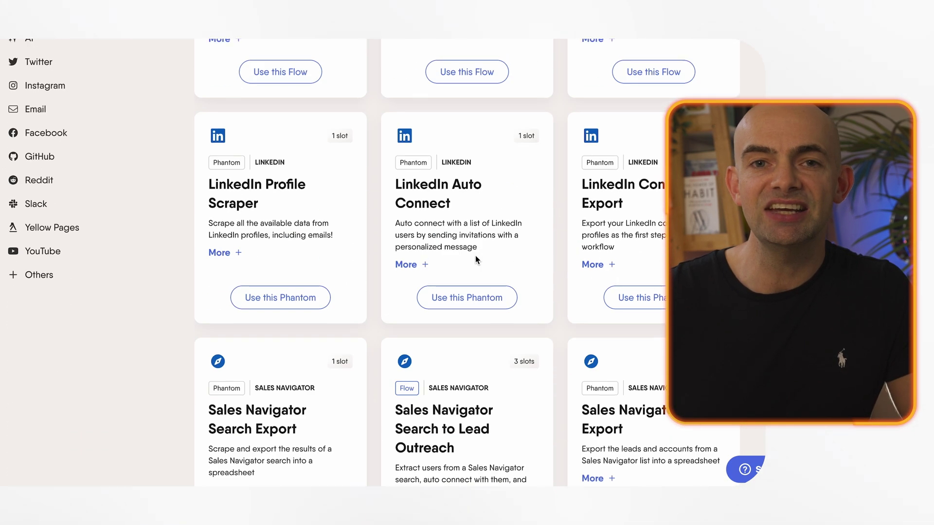
pyautogui.scroll(-10, 475, 255)
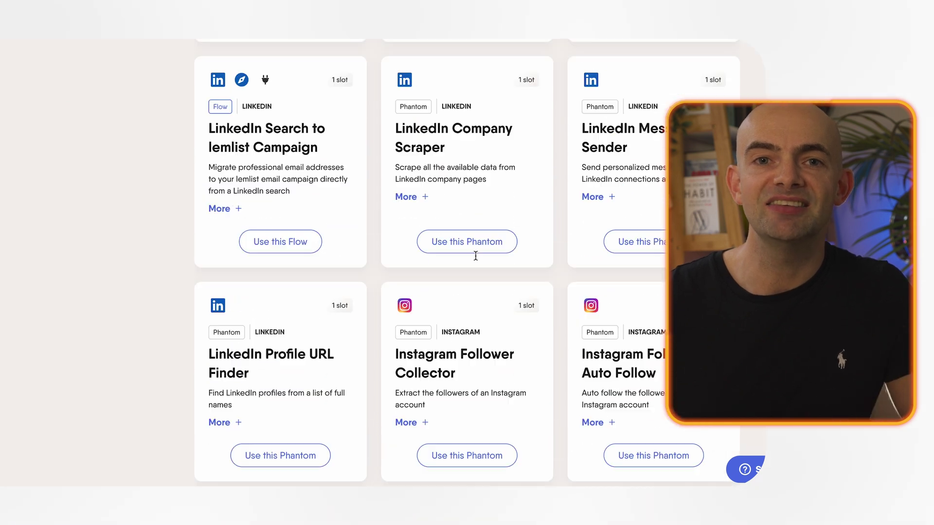
pyautogui.scroll(-6, 546, 240)
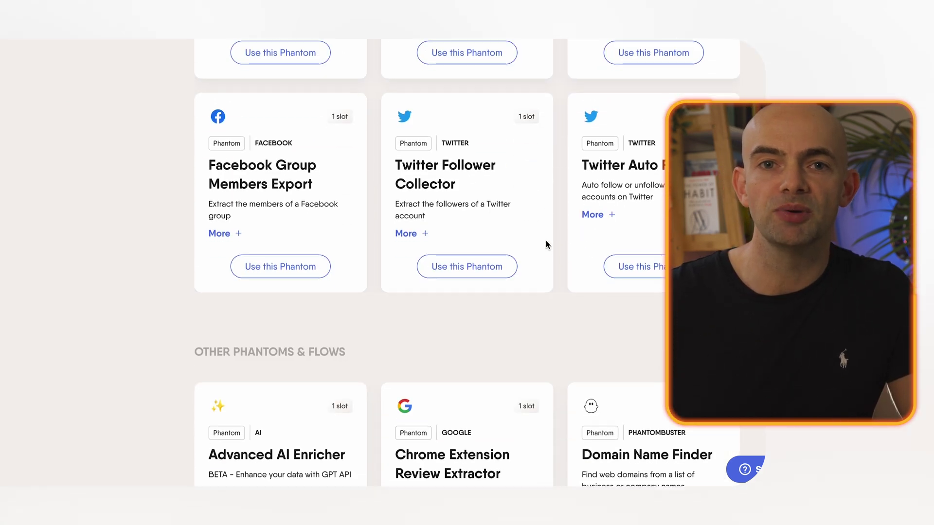
pyautogui.click(289, 379)
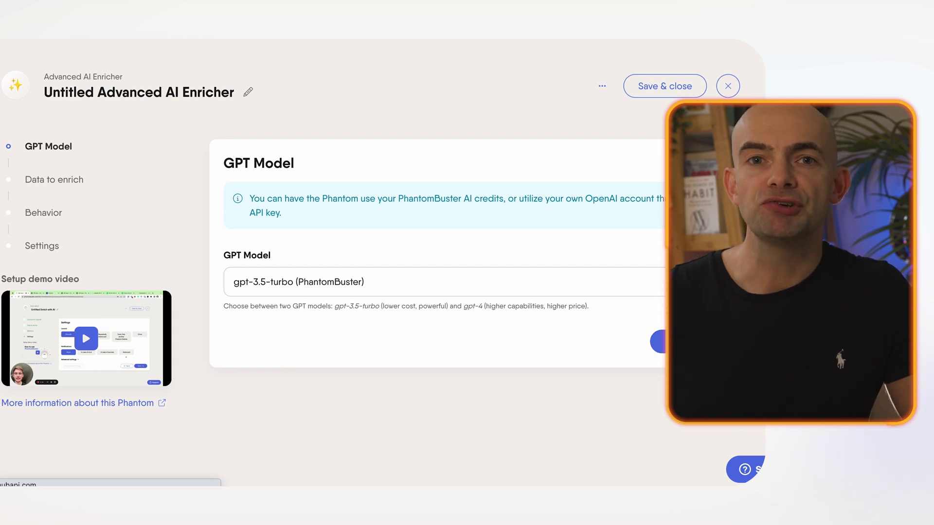
# - Use the LinkedIn Activity Extractor results file as the enricher's input data
pyautogui.click(669, 342)
pyautogui.scroll(-4, 535, 270)
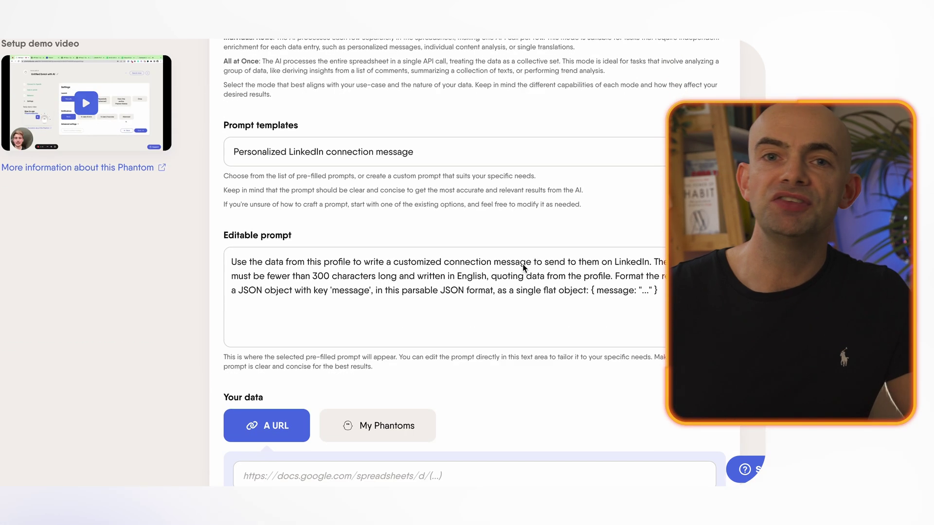
pyautogui.scroll(-6, 497, 388)
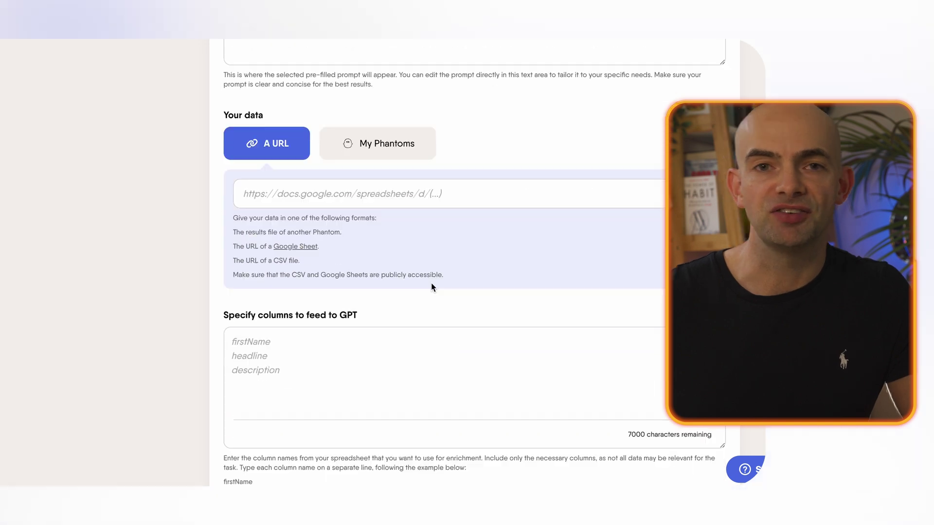
pyautogui.click(389, 152)
pyautogui.click(451, 200)
pyautogui.click(445, 209)
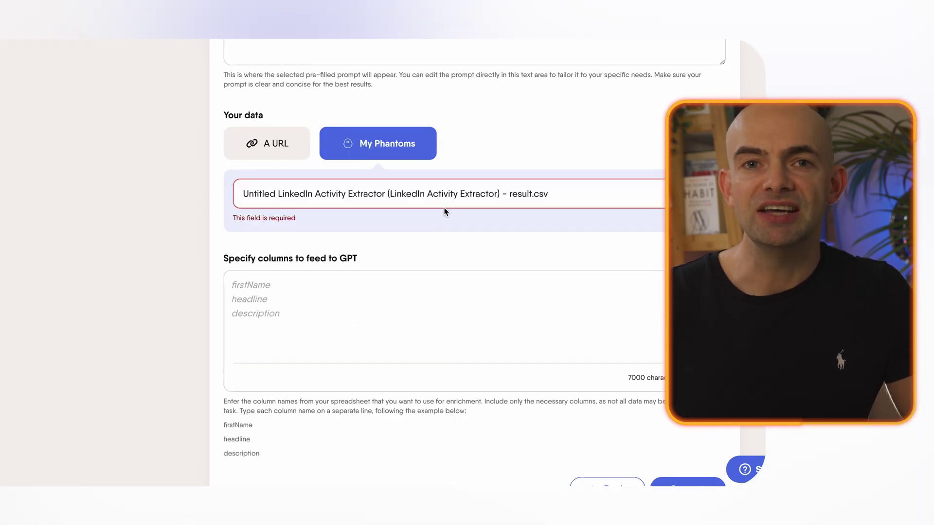
pyautogui.scroll(-1, 419, 236)
pyautogui.click(686, 431)
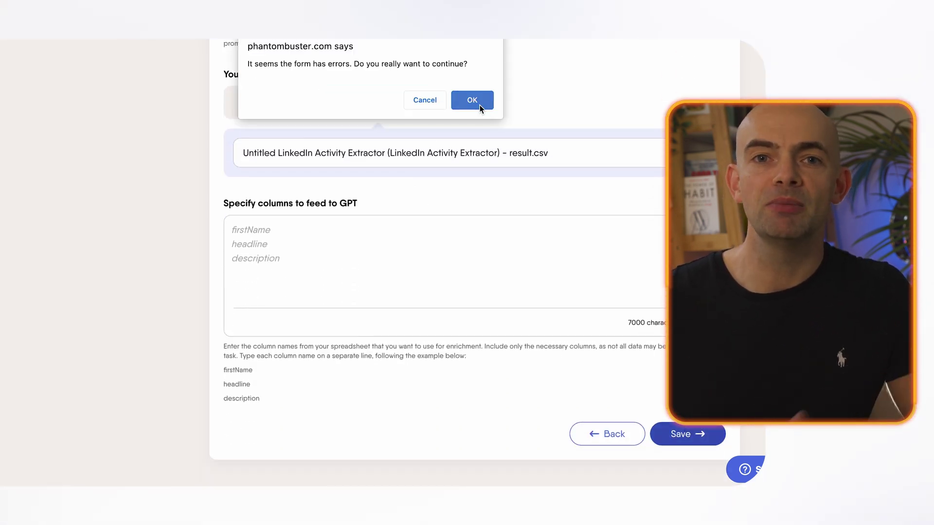
# - Continue past the form error and save the enricher's launch settings
pyautogui.click(473, 99)
pyautogui.scroll(-4, 474, 201)
pyautogui.click(690, 404)
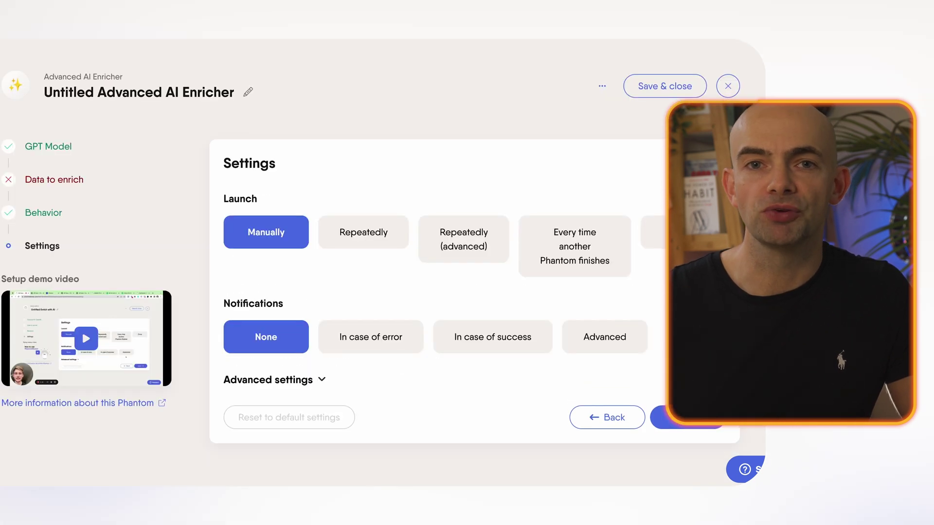
pyautogui.click(707, 421)
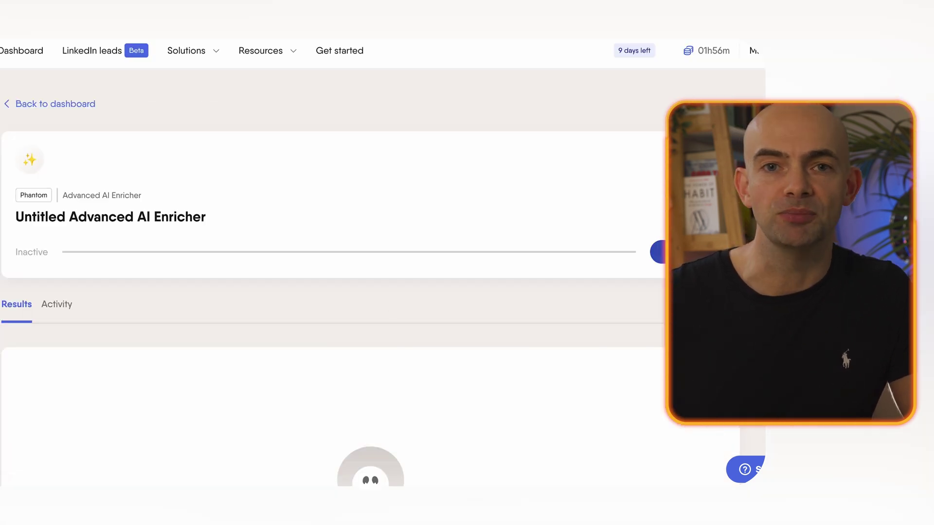
# - Expand the LinkedIn Search Export's spreadsheet settings and save its searches
pyautogui.scroll(-2, 482, 287)
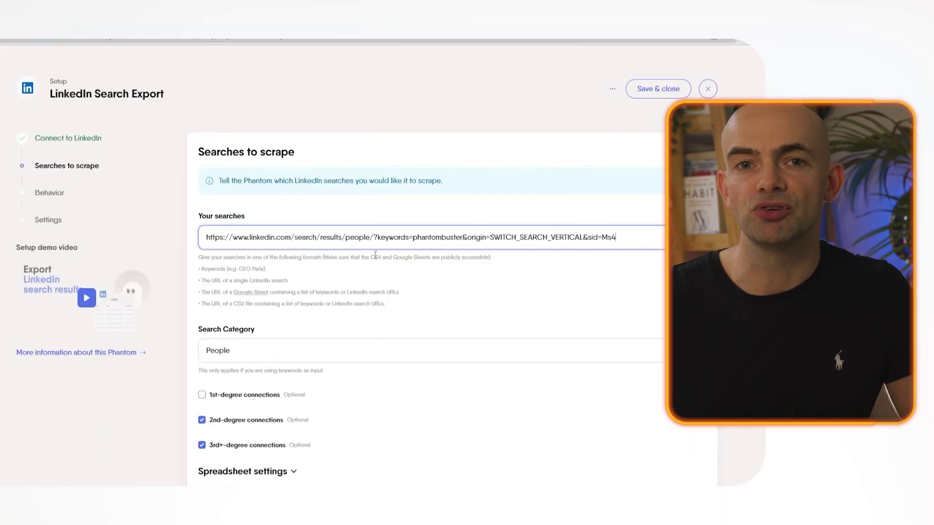
pyautogui.scroll(-1, 255, 303)
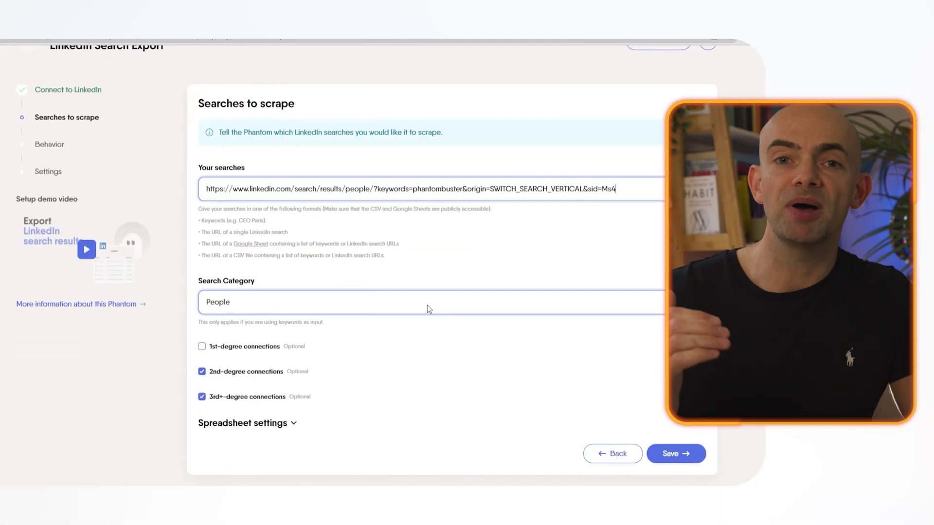
pyautogui.click(294, 424)
pyautogui.click(676, 453)
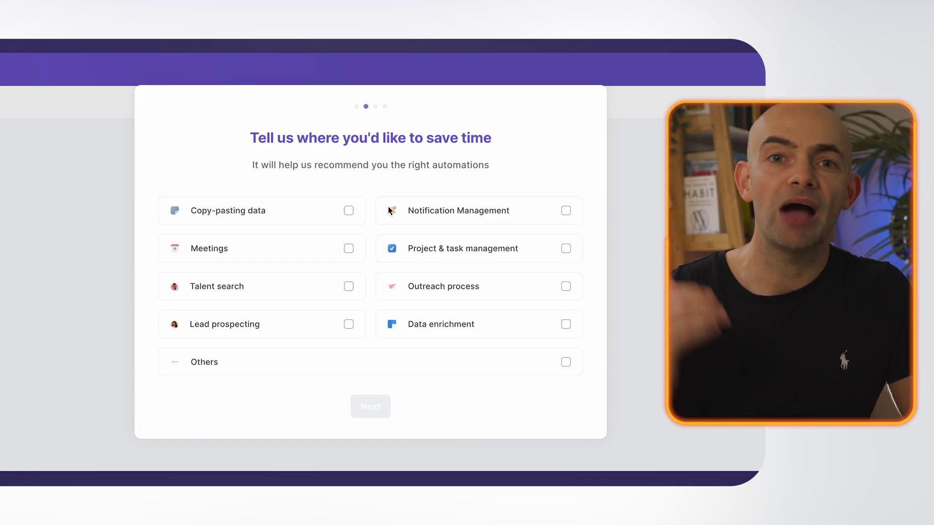
# - Pick copy-pasting data as a time-saving area and build a scrape-to-sheet automation capturing the launch button's text and link
pyautogui.click(349, 210)
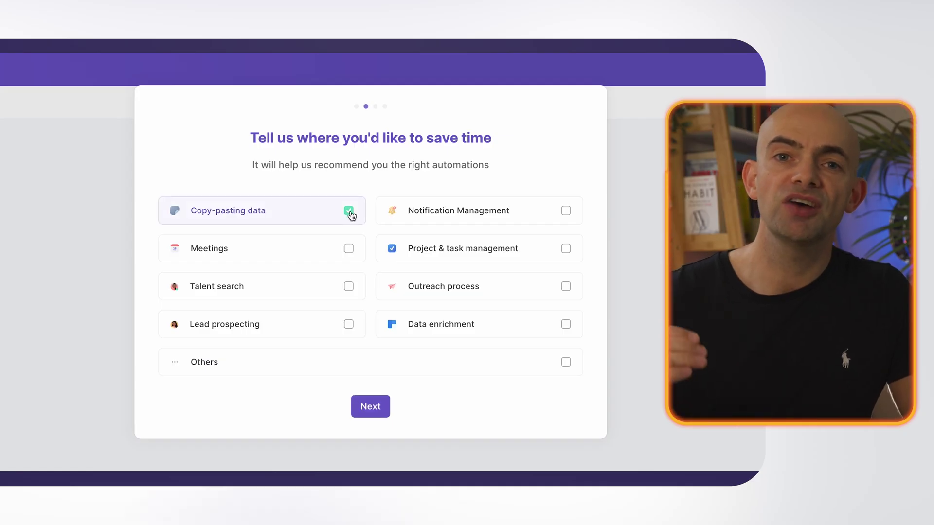
pyautogui.click(384, 405)
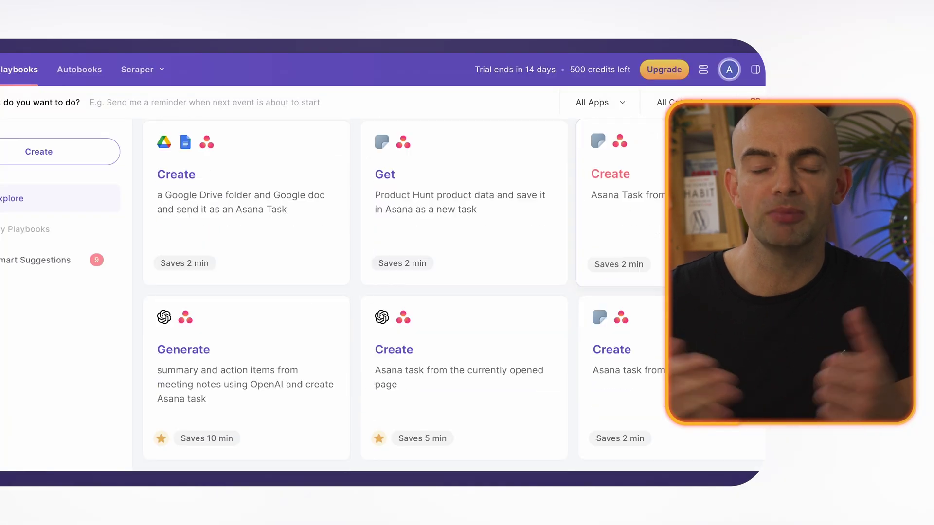
pyautogui.scroll(-3, 469, 280)
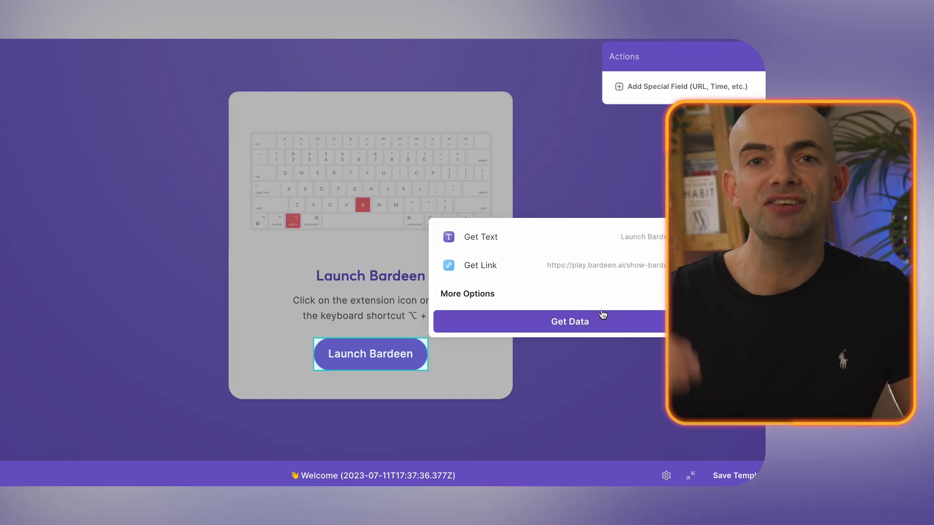
pyautogui.click(597, 316)
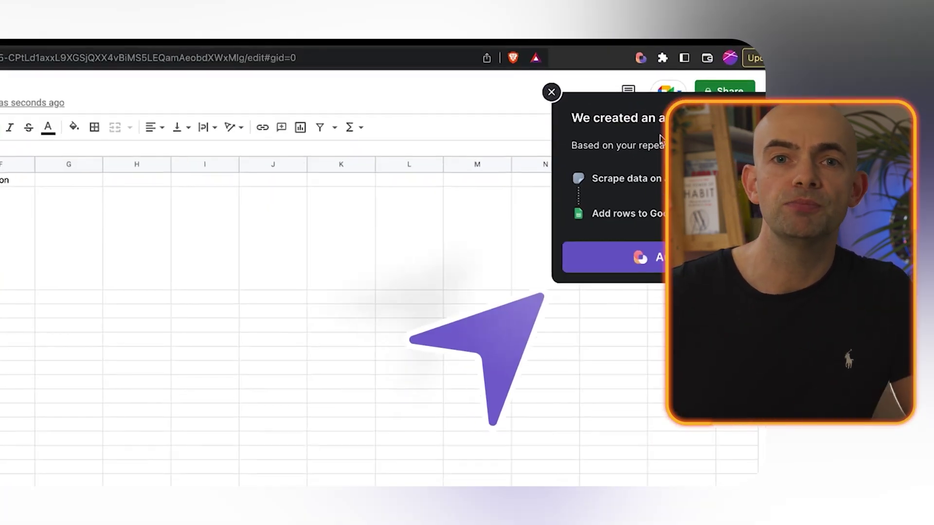
pyautogui.click(632, 132)
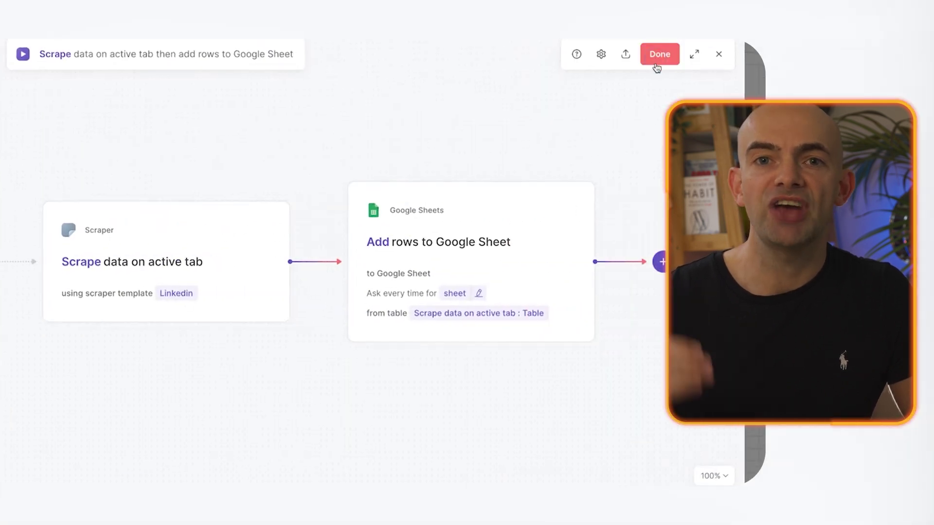
# - Save the playbook, set its target sheet to Leads, and run it to add the profile
pyautogui.click(593, 119)
pyautogui.click(261, 378)
pyautogui.write('lea')
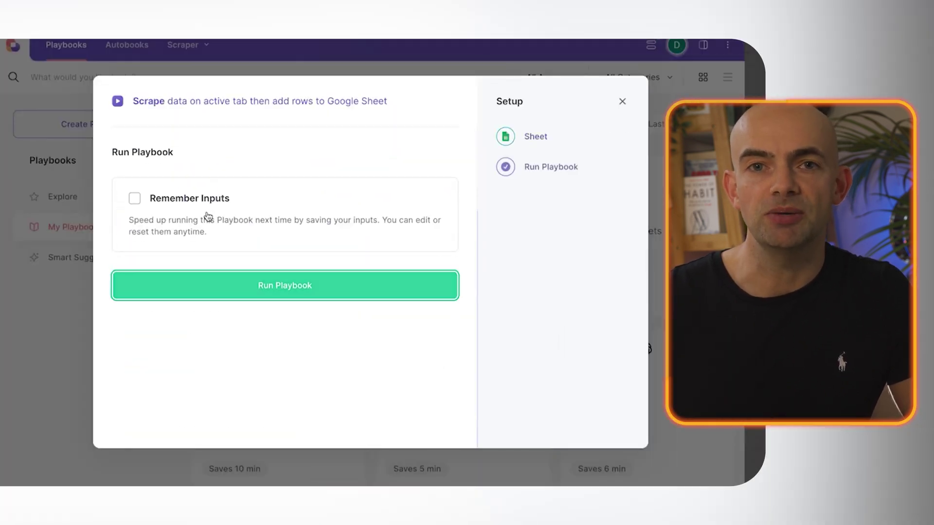
pyautogui.click(133, 198)
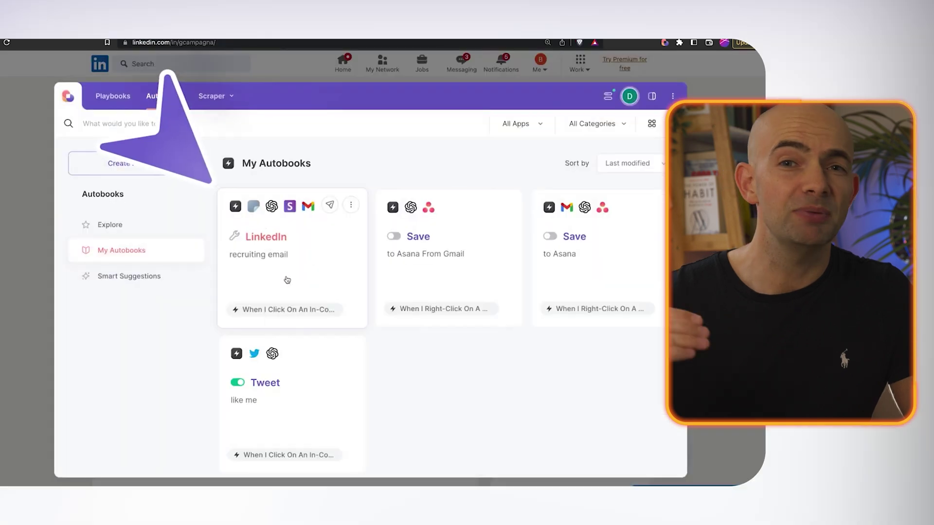
pyautogui.click(287, 278)
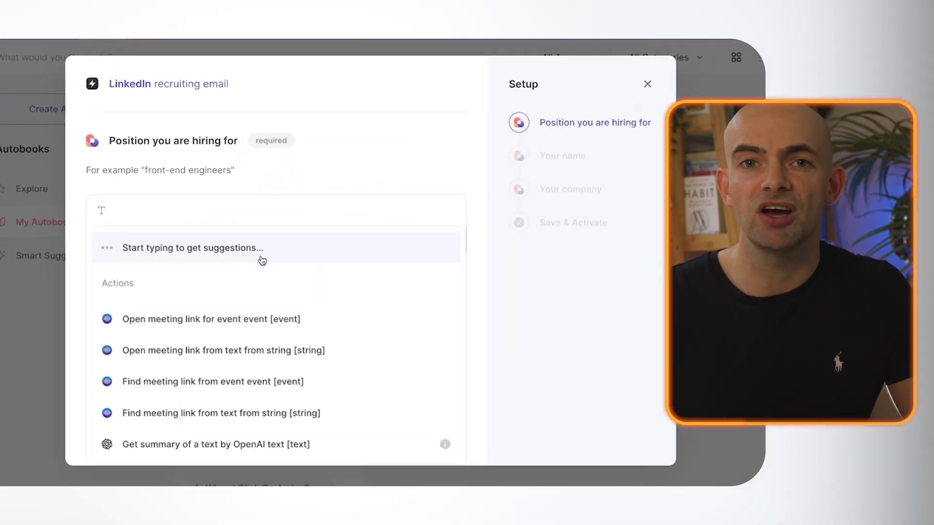
# - Fill the autobook with position Machine Learning Engineer, the sender's name and company Bardeen.ai, then activate it
pyautogui.write('Machine Learning Engineer')
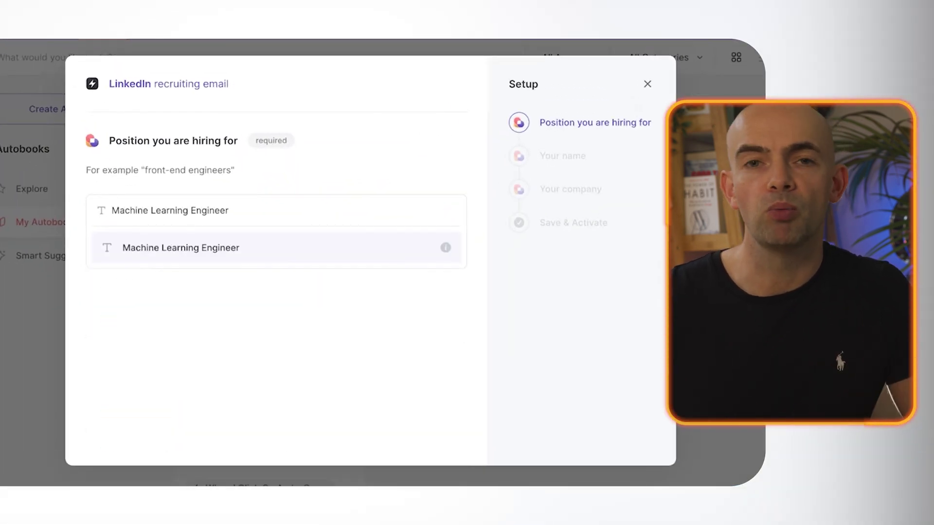
pyautogui.press('Return')
pyautogui.write('Renat')
pyautogui.press('Return')
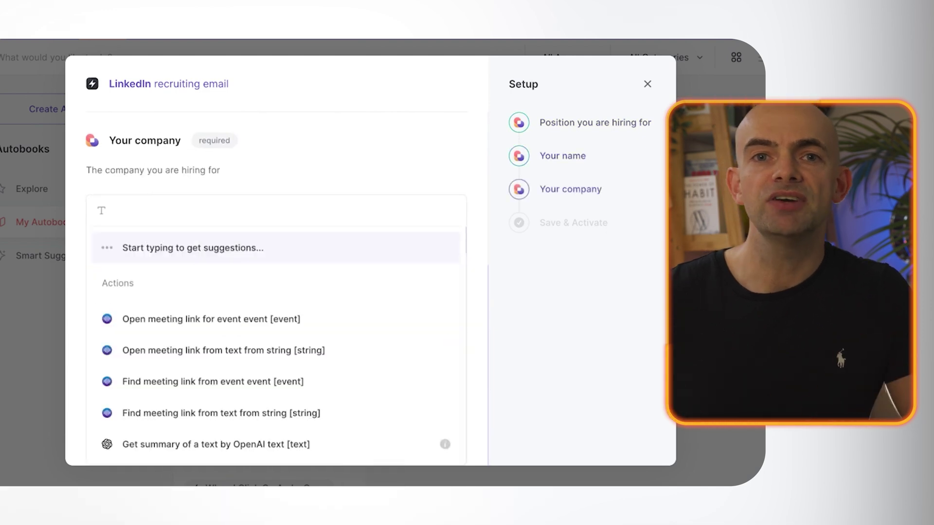
pyautogui.write('Bardeen.ai')
pyautogui.press('Return')
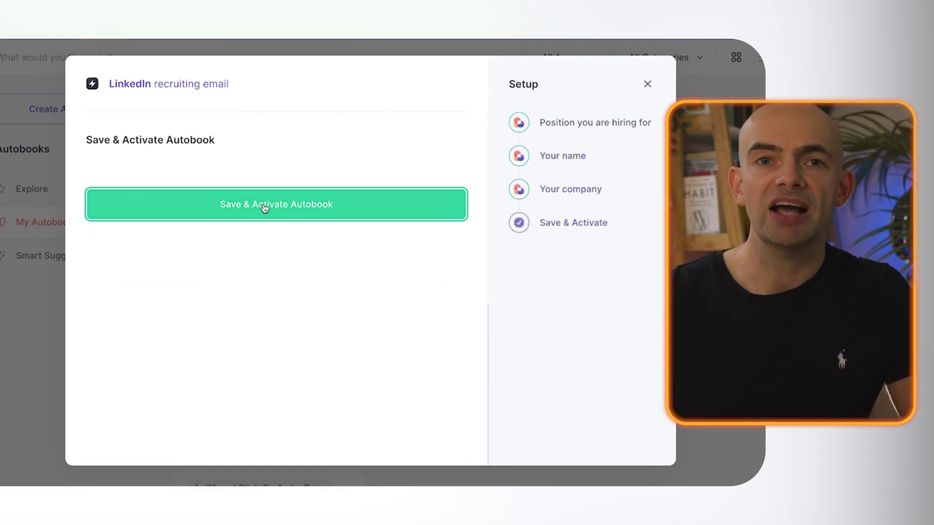
pyautogui.click(266, 207)
# - Reload the profile, open the Reaching out Gmail draft, and delete its sentence about the researcher role
pyautogui.click(18, 273)
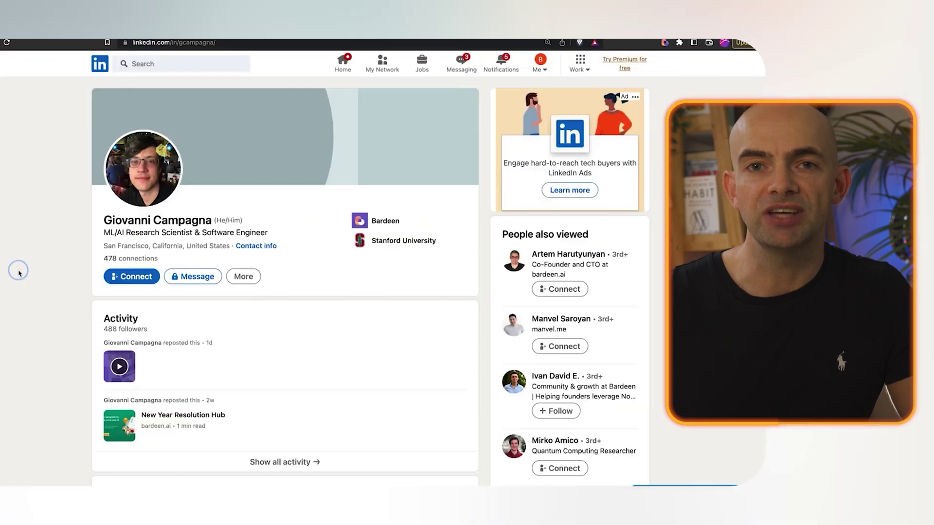
pyautogui.click(7, 43)
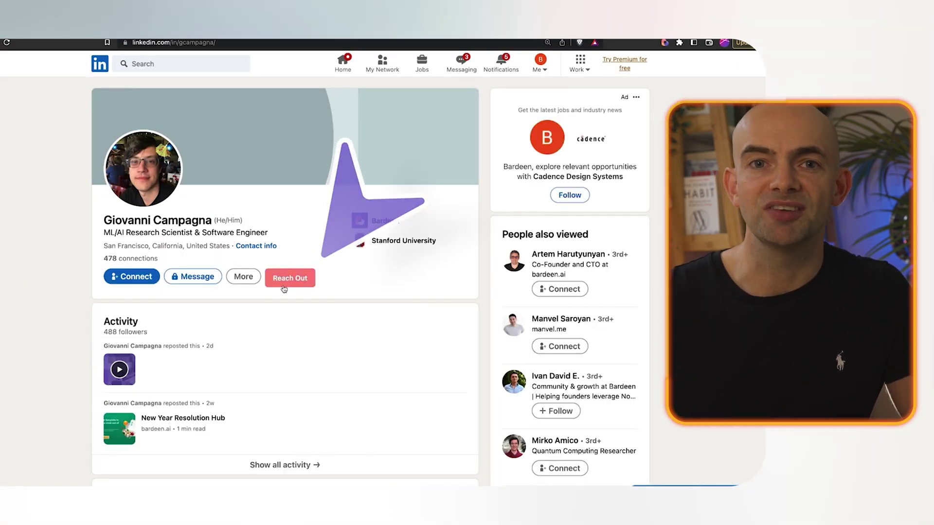
pyautogui.scroll(-15, 284, 289)
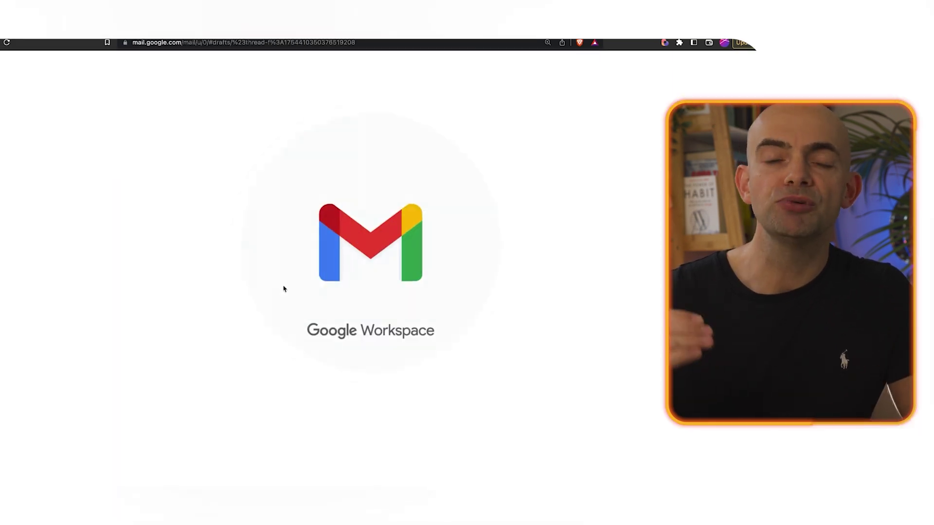
pyautogui.click(310, 142)
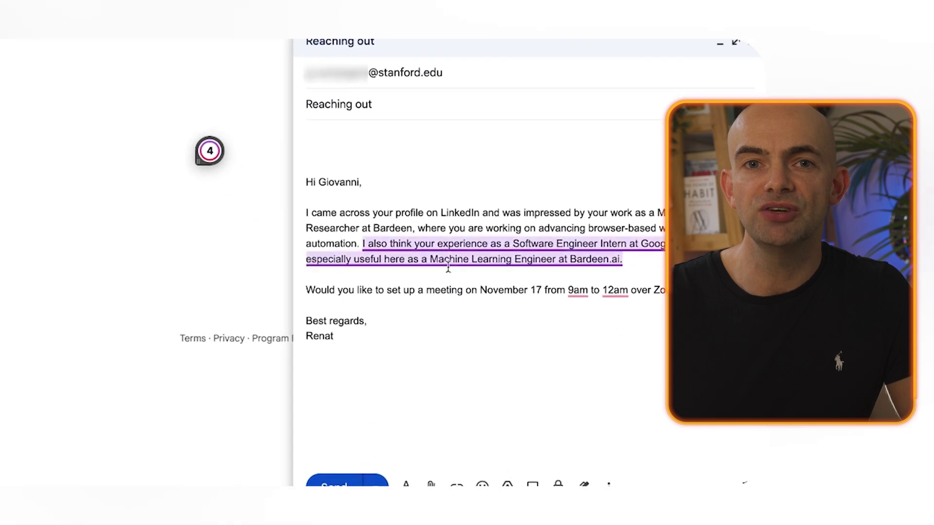
pyautogui.moveTo(672, 322); pyautogui.dragTo(563, 331)
pyautogui.click(414, 230)
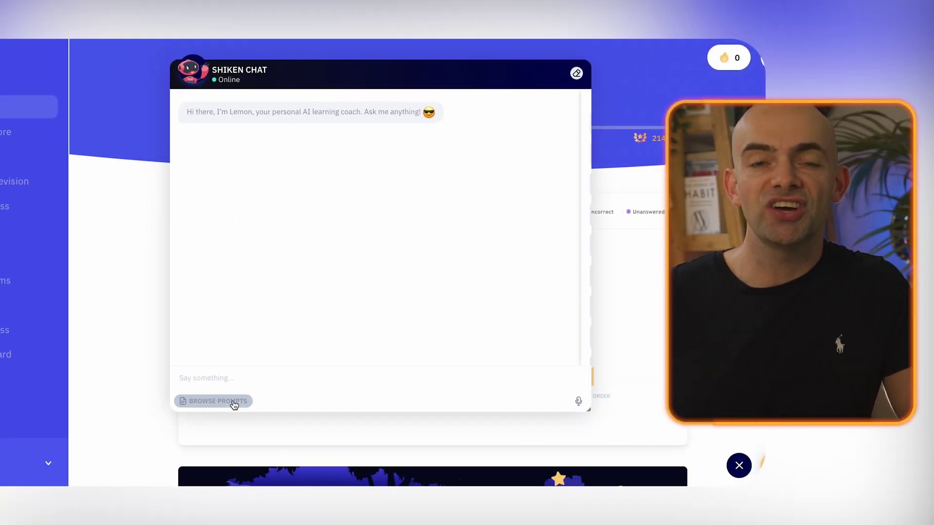
# - Browse the ready-made prompts and answer the moon quiz question with Europa
pyautogui.click(234, 404)
pyautogui.scroll(-10, 435, 140)
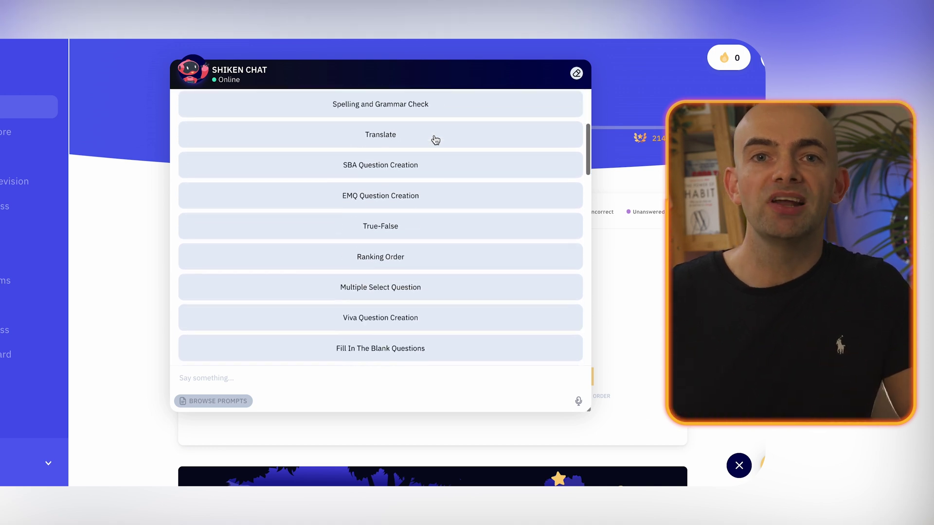
pyautogui.scroll(-5, 526, 184)
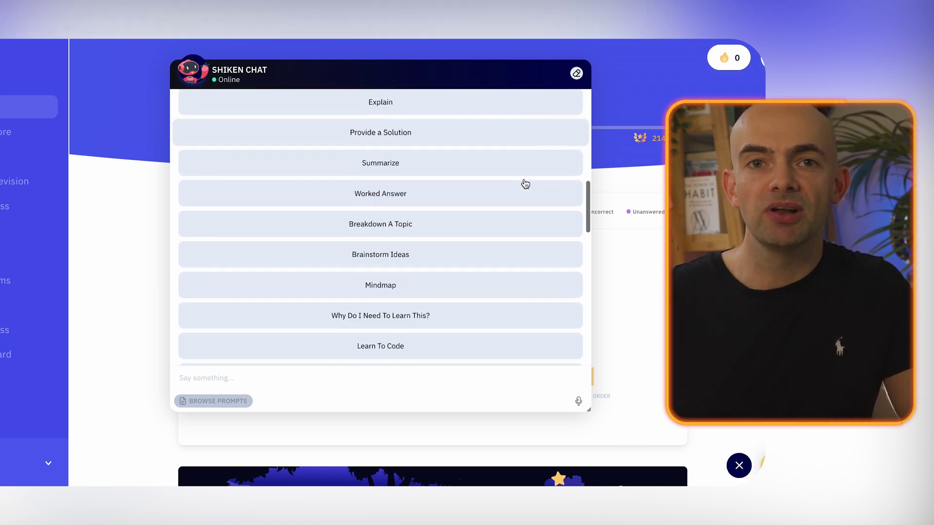
pyautogui.scroll(-5, 525, 184)
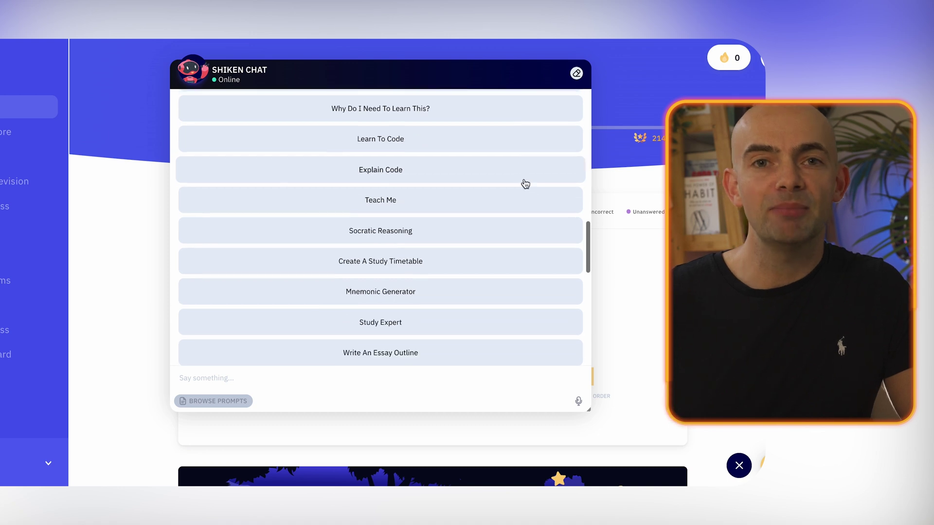
pyautogui.scroll(-5, 525, 184)
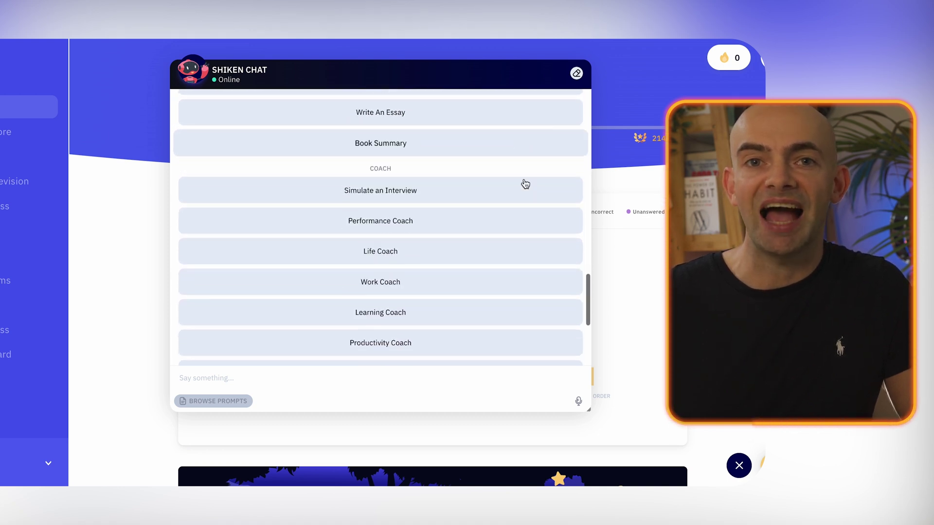
pyautogui.scroll(-2, 525, 184)
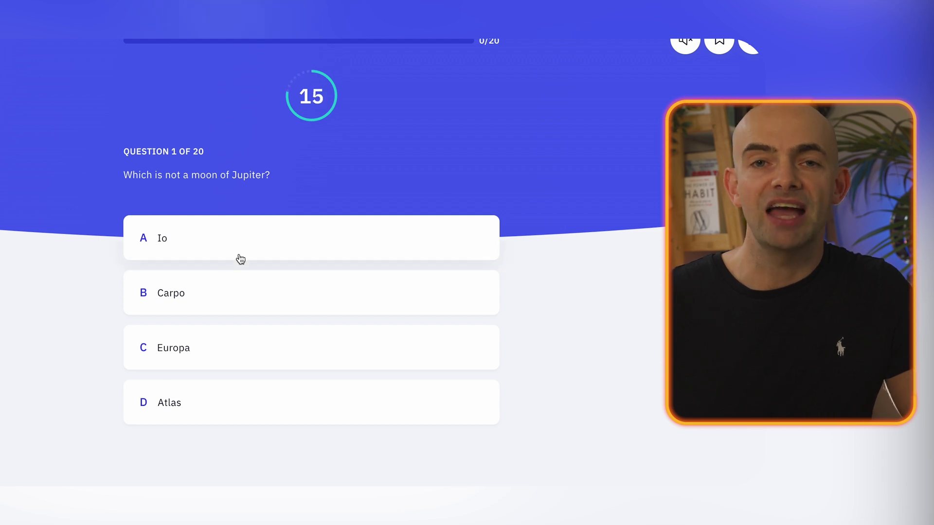
pyautogui.click(222, 352)
pyautogui.scroll(-1, 699, 437)
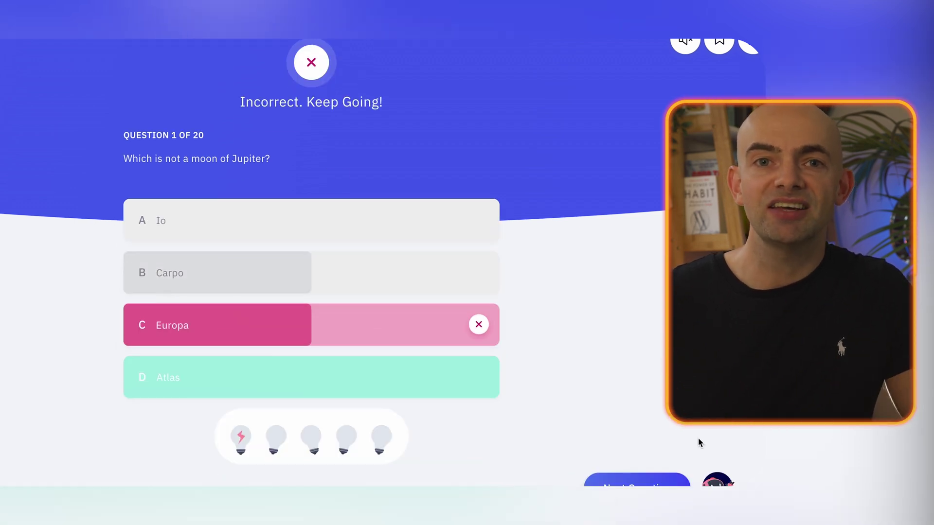
# - Ask the coach to explain 'moons of Jupiter' simply using the Explain prompt, then enlarge the chat panel
pyautogui.click(716, 483)
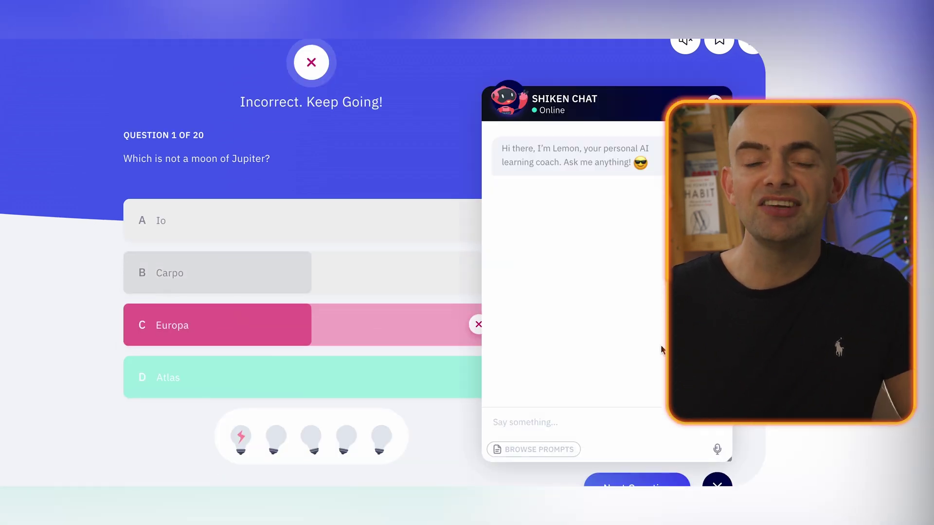
pyautogui.click(540, 457)
pyautogui.scroll(-10, 594, 334)
pyautogui.scroll(6, 593, 333)
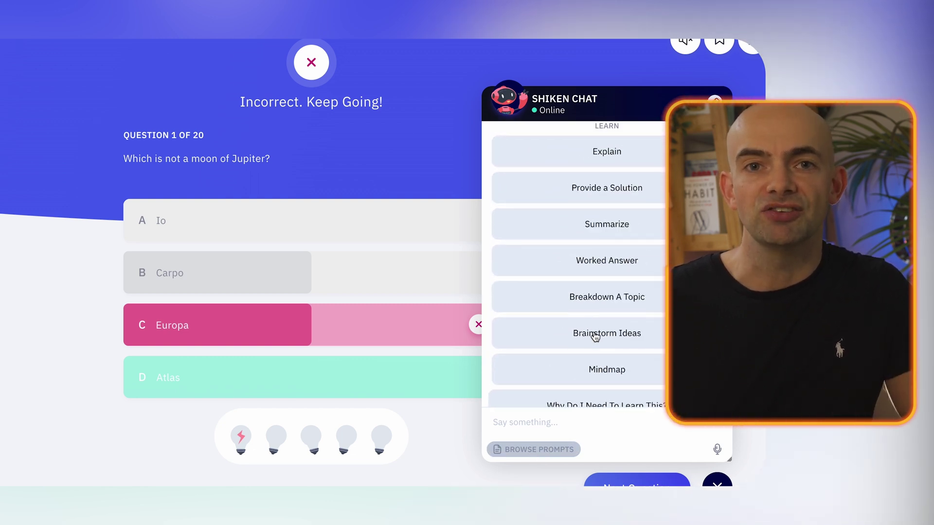
pyautogui.scroll(1, 595, 336)
pyautogui.click(605, 219)
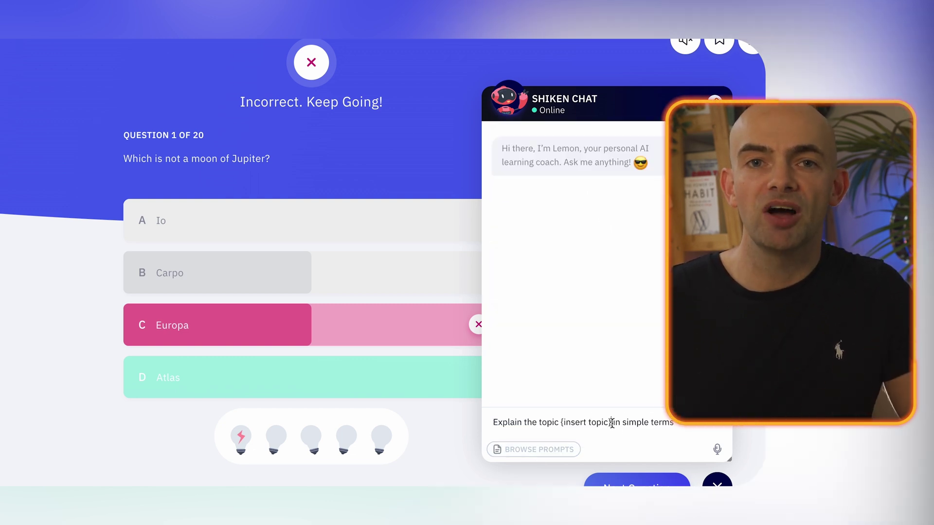
pyautogui.write('moons of Jupiter')
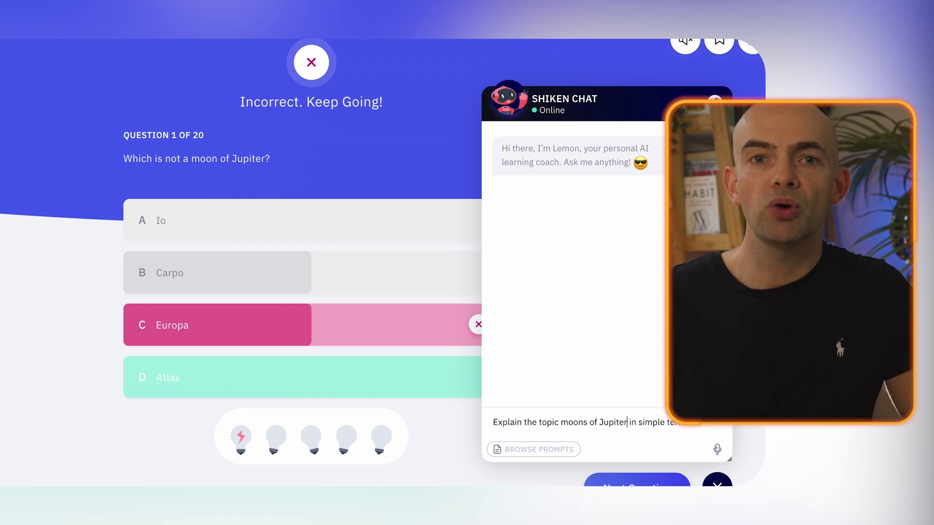
pyautogui.press('Return')
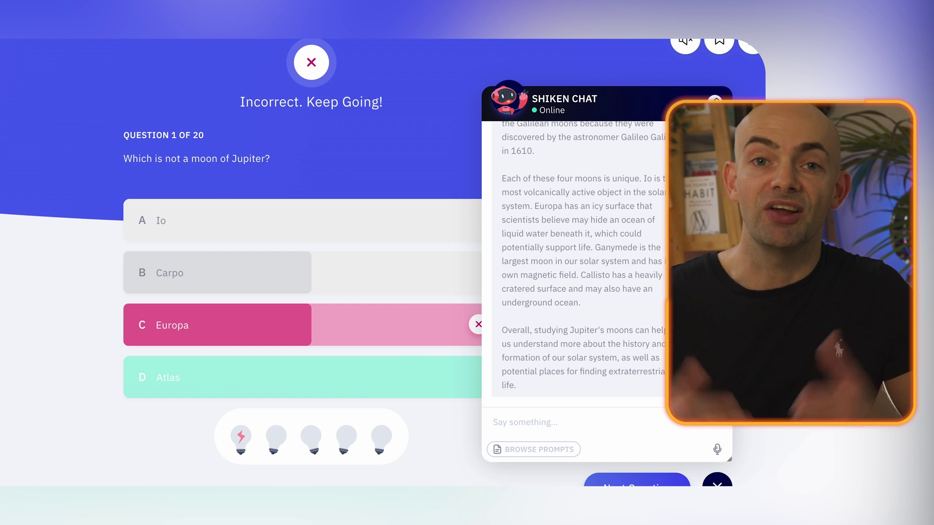
pyautogui.scroll(3, 591, 346)
pyautogui.moveTo(480, 88); pyautogui.dragTo(76, 57)
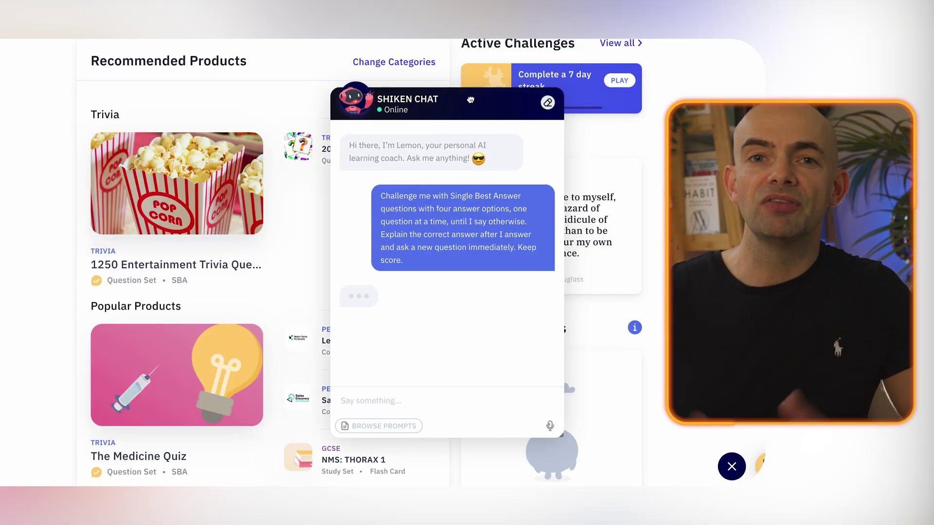
# - Move the Shiken chat panel left and widen it so messages spread out
pyautogui.moveTo(466, 92); pyautogui.dragTo(269, 77)
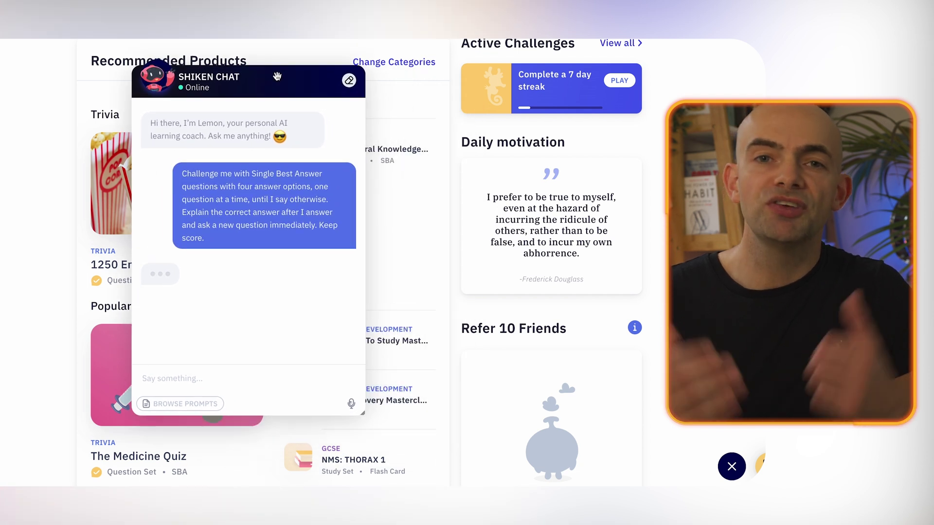
pyautogui.moveTo(364, 413); pyautogui.dragTo(628, 401)
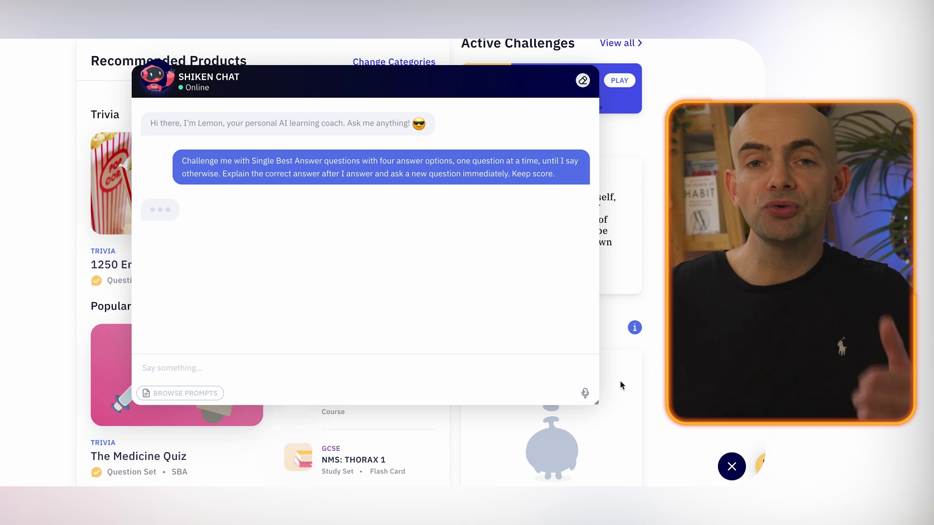
pyautogui.moveTo(448, 81); pyautogui.dragTo(418, 93)
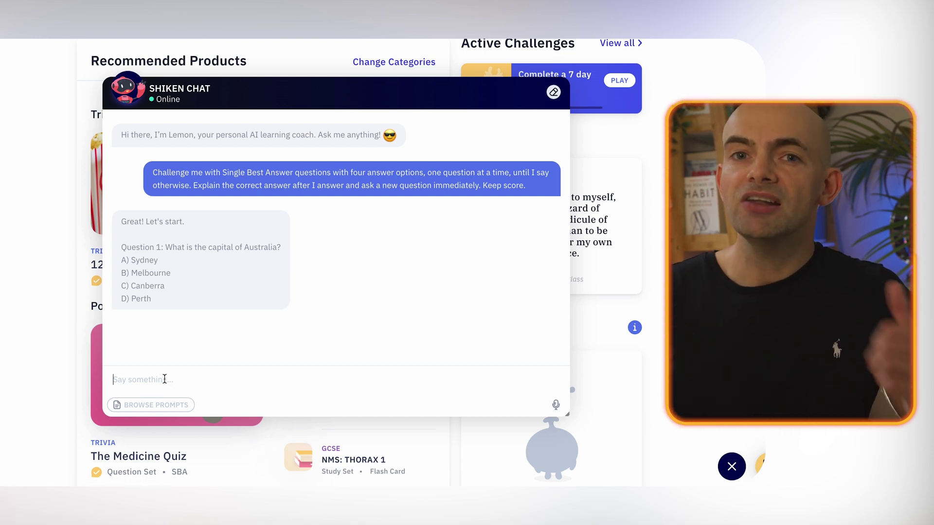
# - Answer the capital quiz question with option C and read through the finance lesson plan
pyautogui.press('Return')
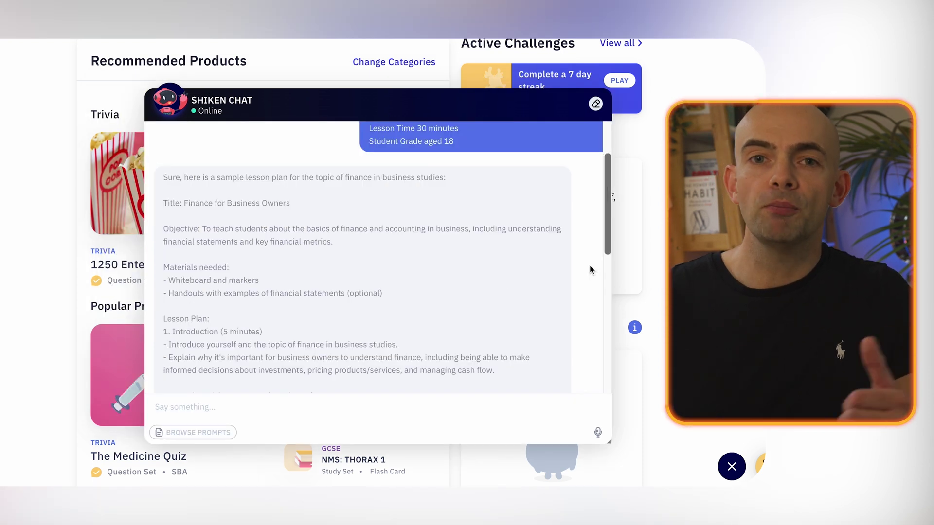
pyautogui.scroll(-4, 589, 270)
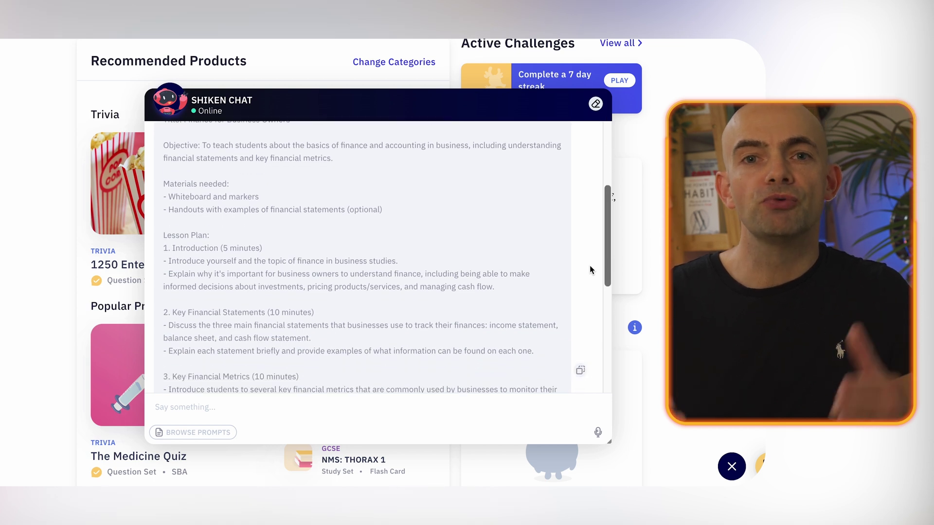
pyautogui.scroll(-2, 590, 269)
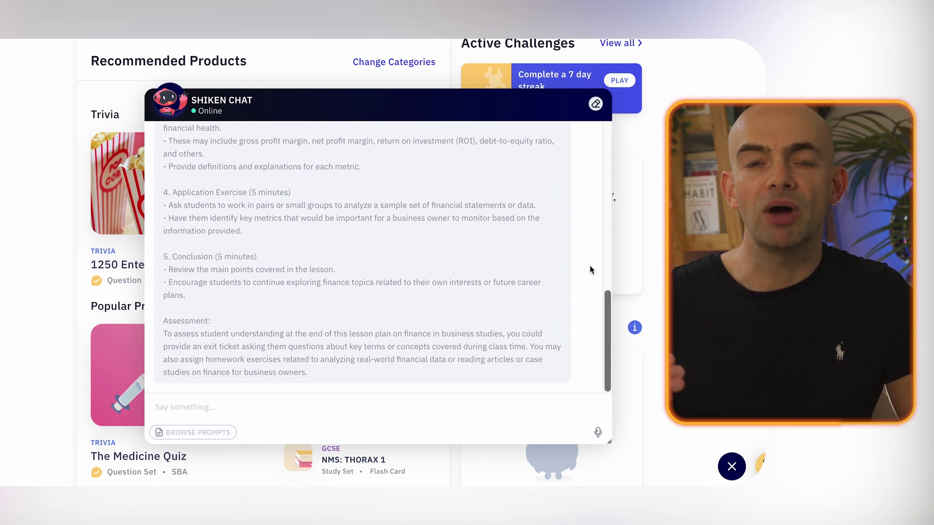
pyautogui.click(192, 433)
# - Request a Lesson/Teaching Hook 'For the above topic', then reopen the ready-made prompt list
pyautogui.scroll(-5, 459, 255)
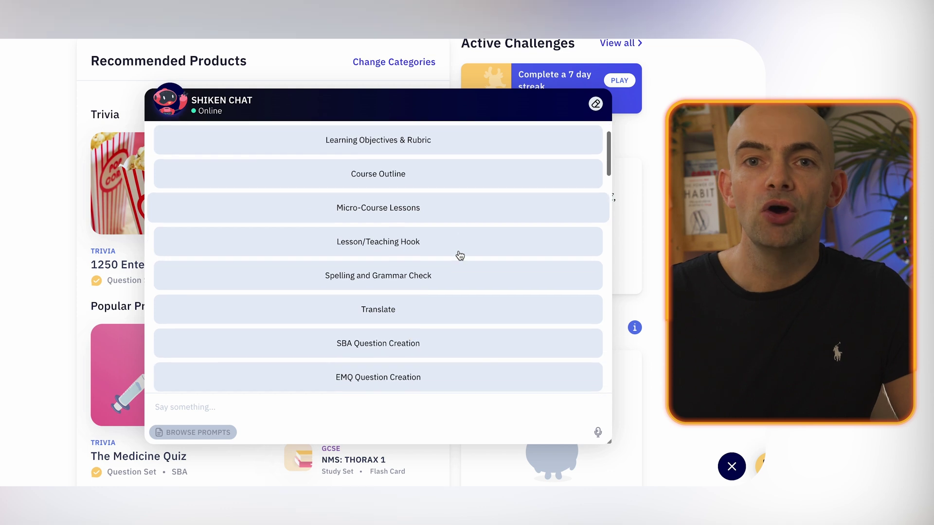
pyautogui.scroll(3, 459, 255)
pyautogui.click(400, 213)
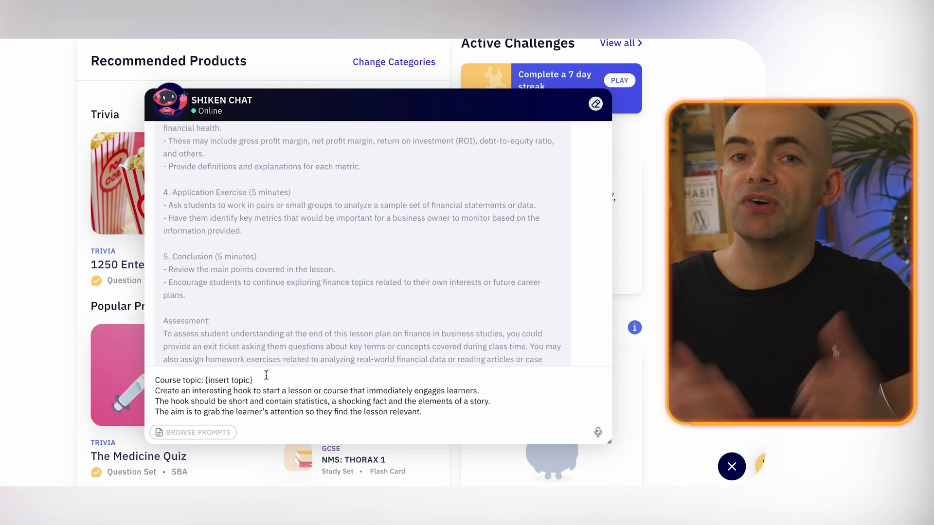
pyautogui.moveTo(252, 380); pyautogui.dragTo(212, 380)
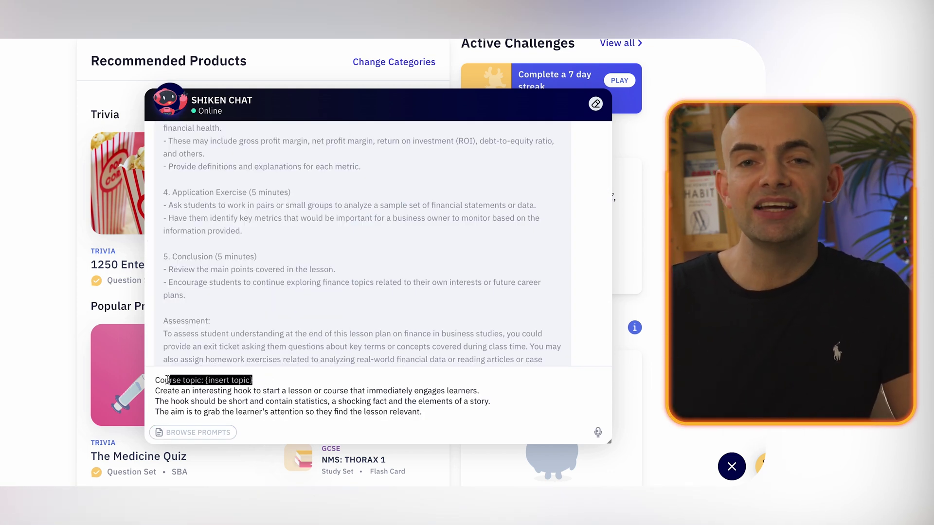
pyautogui.write('topic')
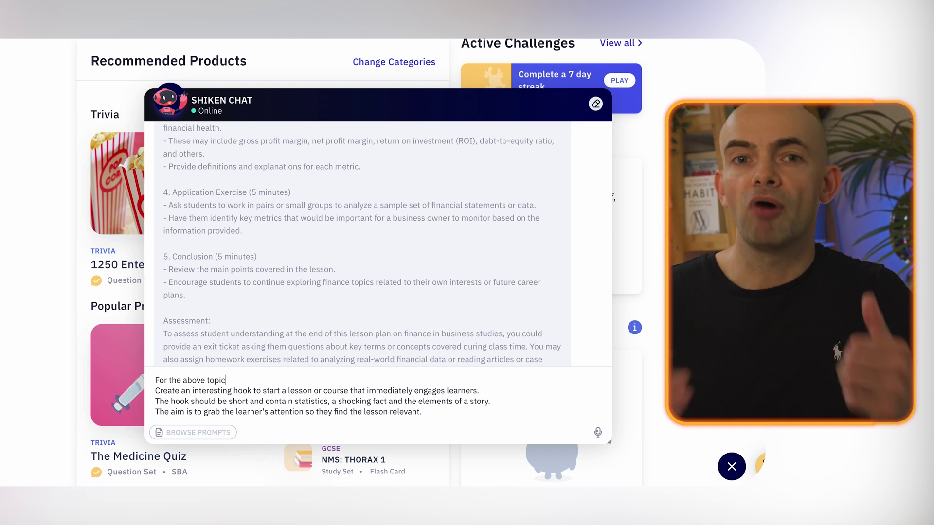
pyautogui.press('Return')
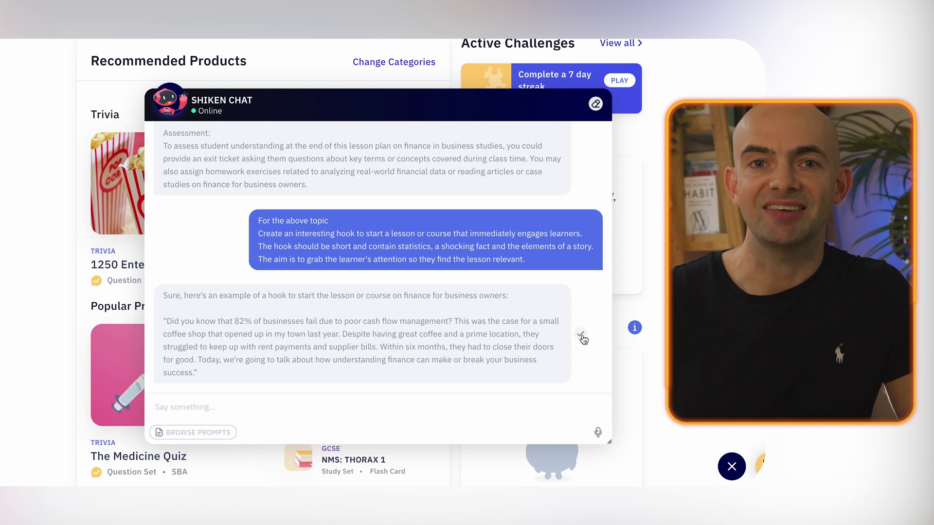
pyautogui.click(195, 432)
pyautogui.scroll(-4, 481, 217)
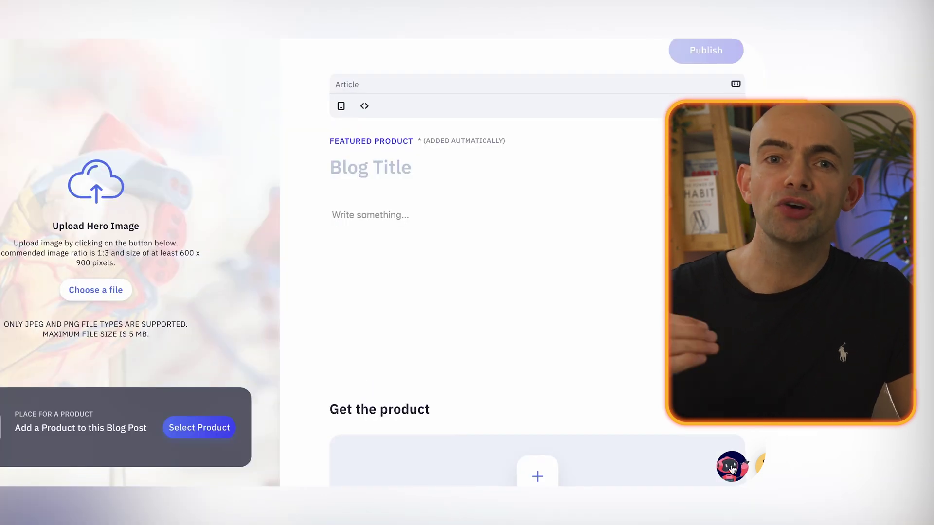
# - Get a blog title from the chat coach by voice and paste it as the Blog Title
pyautogui.click(732, 466)
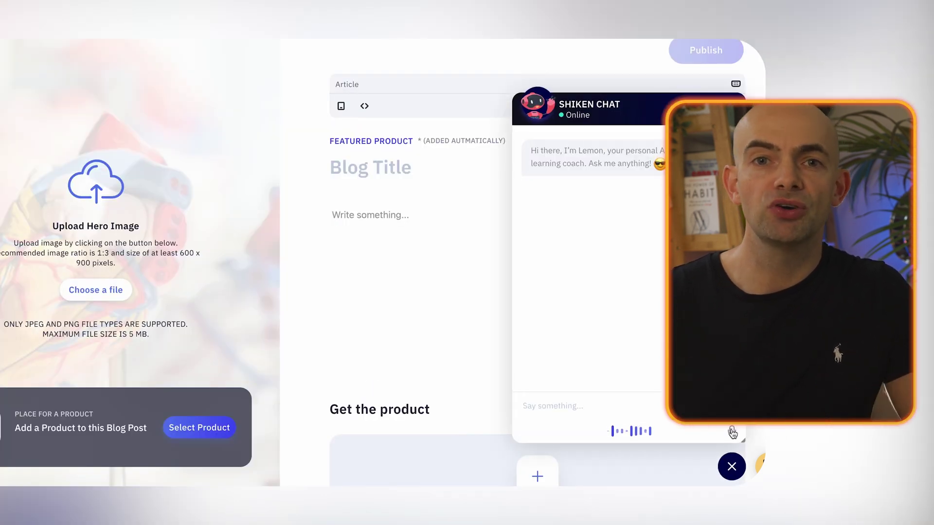
pyautogui.click(732, 432)
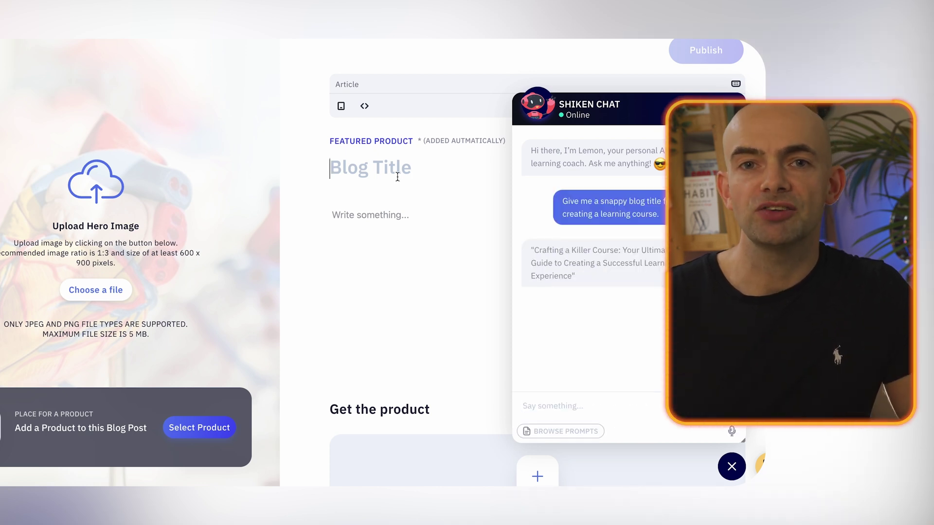
pyautogui.write('"Crafting a Killer Course: Your Ultimate Guide to Creating a Successful Learning Experience"')
pyautogui.click(732, 466)
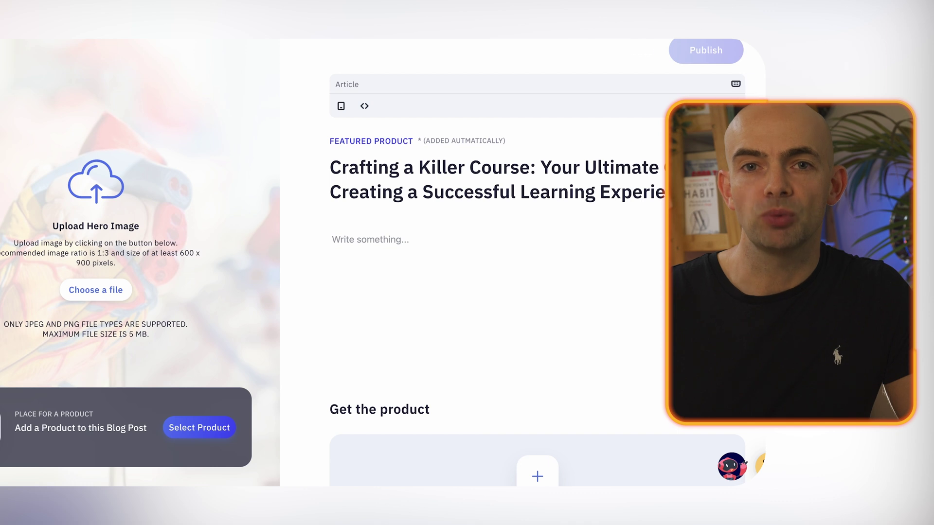
# - Prompt AI Assist with 'Write a blog titled:' plus the pasted title to draft the body
pyautogui.click(367, 240)
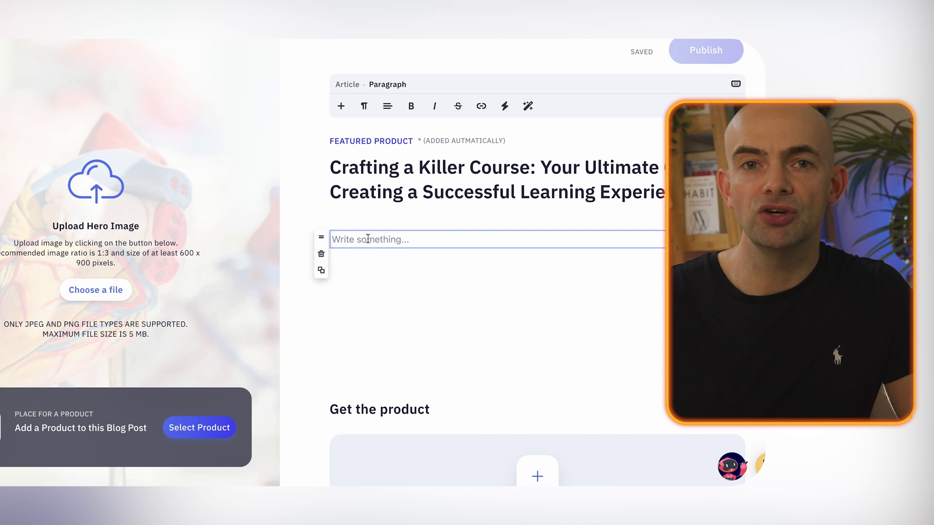
pyautogui.click(505, 107)
pyautogui.write('Write a blog')
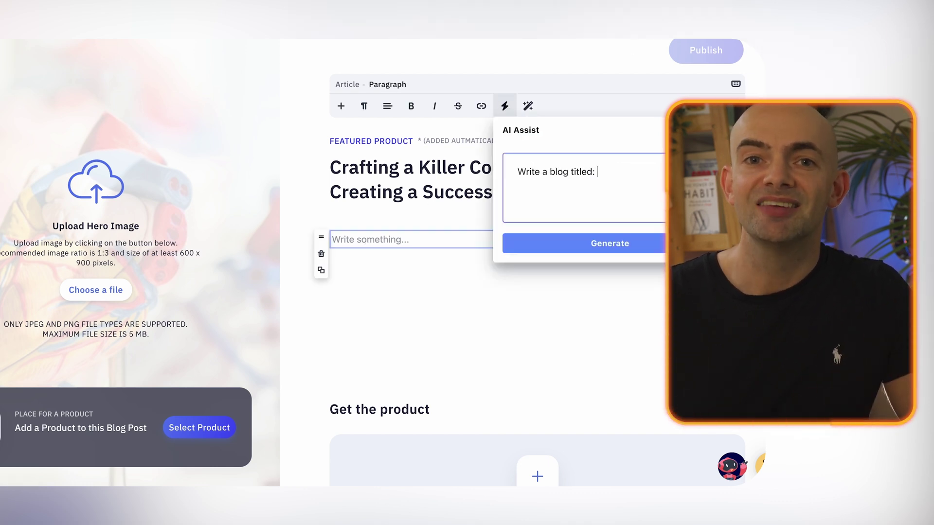
pyautogui.write(' titled:')
pyautogui.write('"Crafting a Killer Course: Your Ultimate Guide to Creating a Successful Learning Experience"')
pyautogui.press('Return')
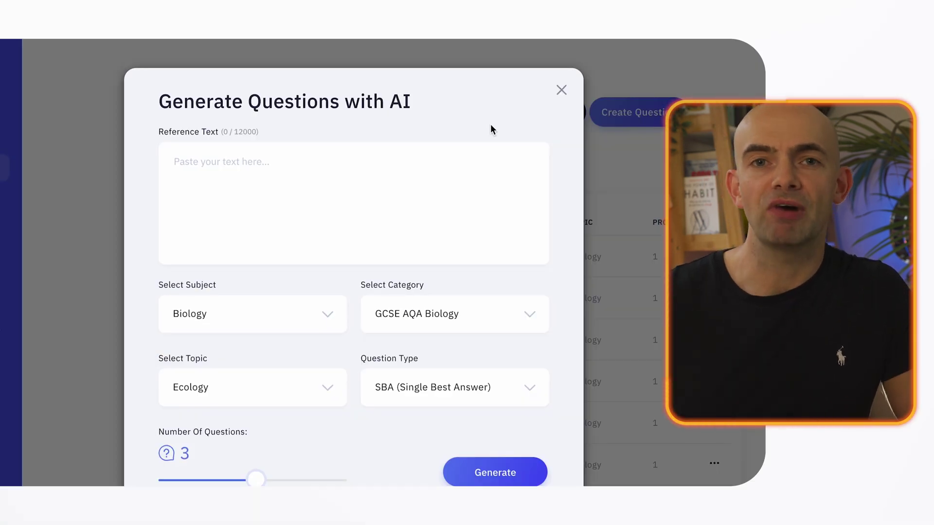
# - Generate 5 Single Best Answer questions from the Wikipedia Photosynthesis URL
pyautogui.click(275, 178)
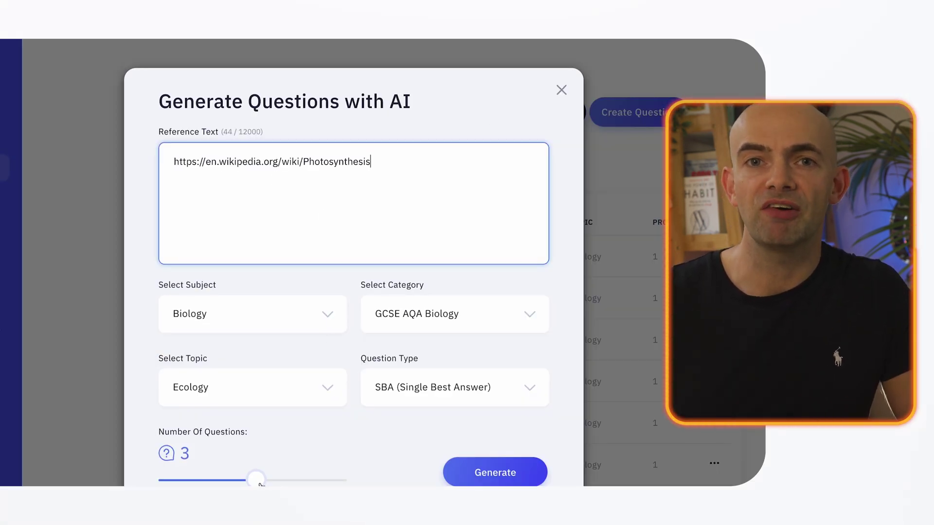
pyautogui.moveTo(257, 480); pyautogui.dragTo(344, 481)
pyautogui.click(516, 399)
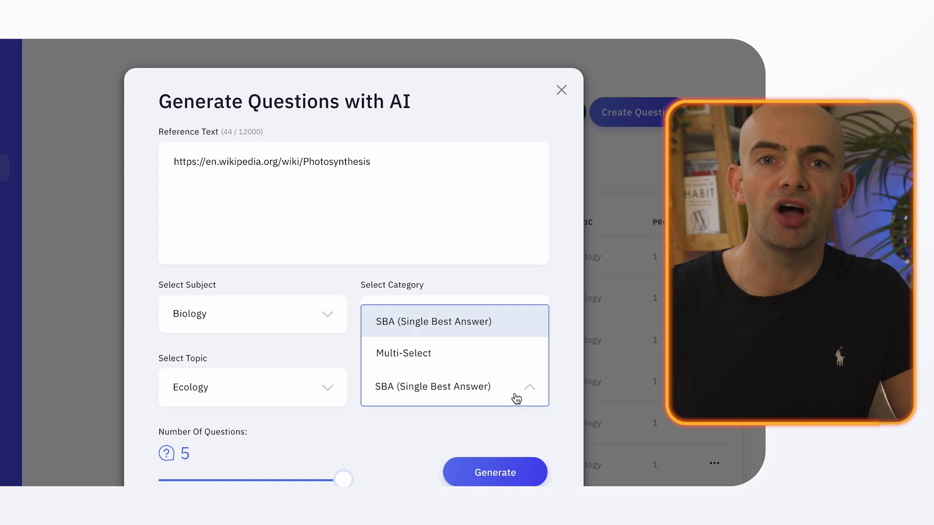
pyautogui.click(472, 382)
pyautogui.click(503, 471)
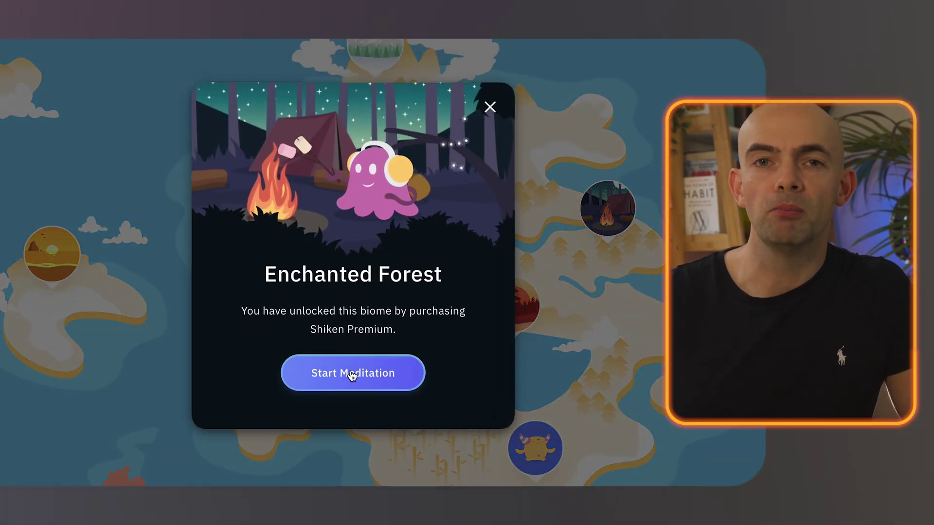
# - Start the Enchanted Forest meditation and play its first track
pyautogui.click(350, 371)
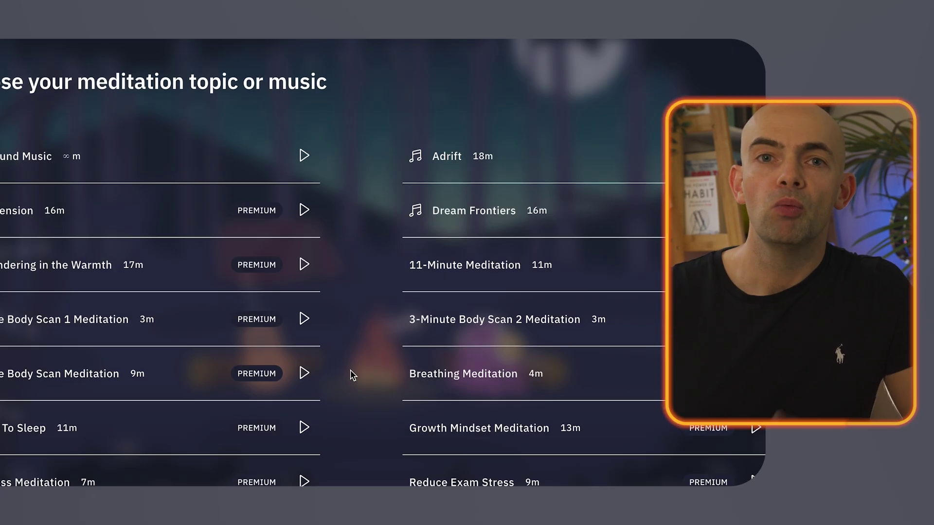
pyautogui.click(306, 156)
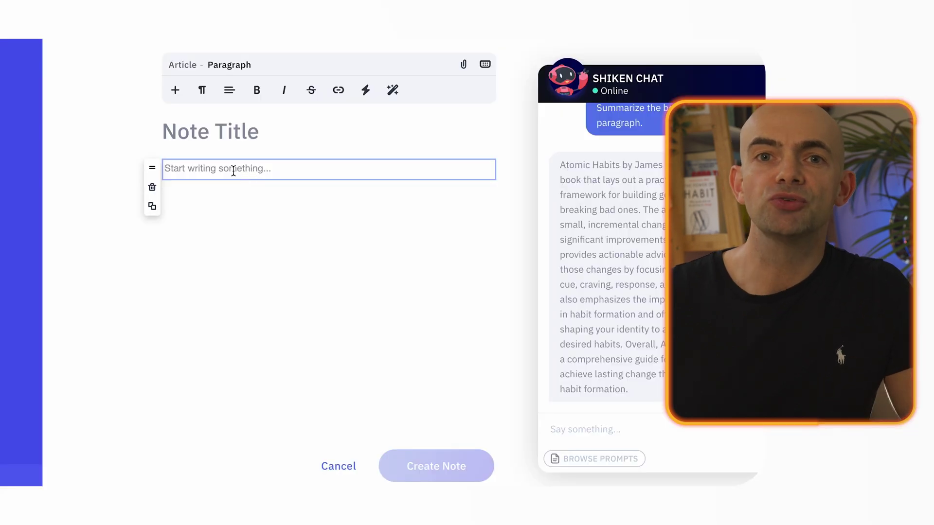
# - Paste the Atomic Habits summary into the note and title it 'Atomic Habits Summary'
pyautogui.write('Atomic Habits by James Clear is a self-help book that lays out a practical and proven framework for building good habits and breaking bad ones. The author argues that small, incremental changes can lead to significant improvements over time, and he provides actionable advice on how to make those changes by focusing on four key areas: cue, craving, response, and reward. Clear also emphasizes the importance of identity in habit formation and offers strategies for shaping your identity to align with your desired habits. Overall, Atomic Habits offers a comprehensive guide for anyone looking to achieve lasting change through the power of habit formation.')
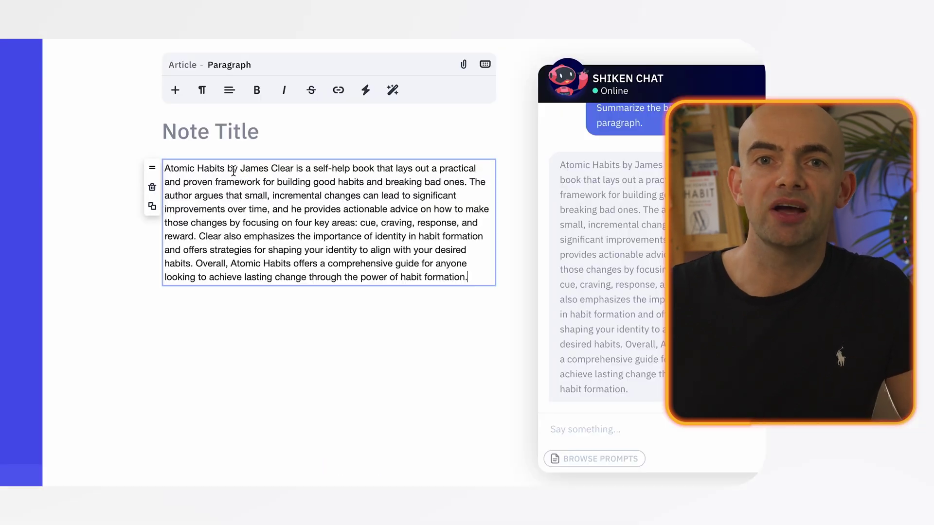
pyautogui.write('A')
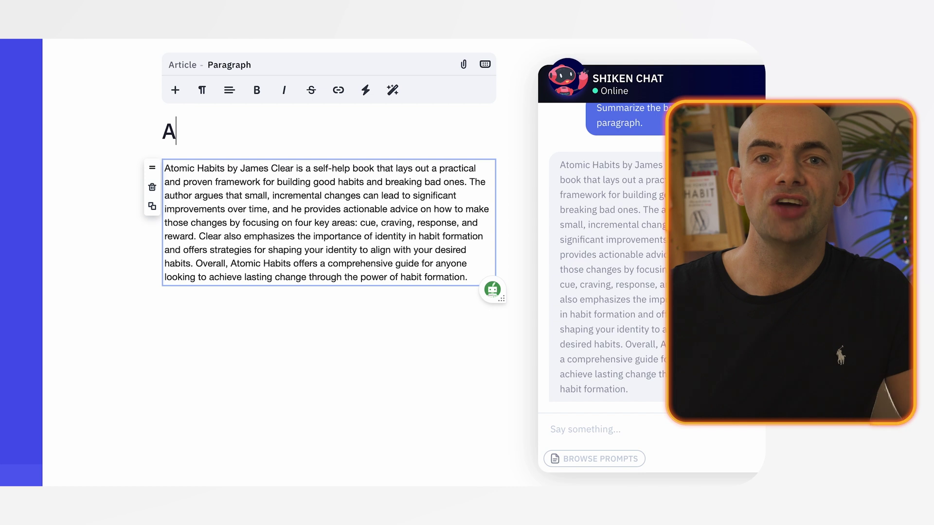
pyautogui.write('tomic H')
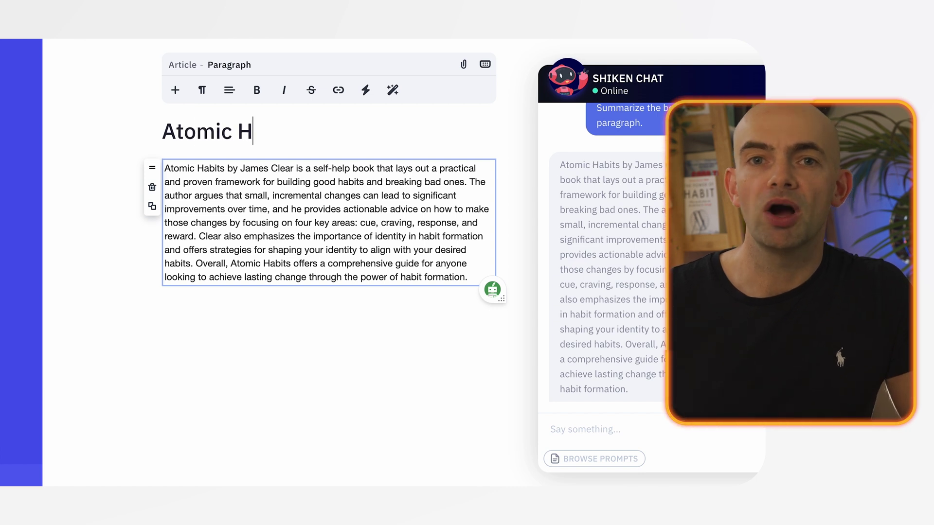
pyautogui.write('abits Summary')
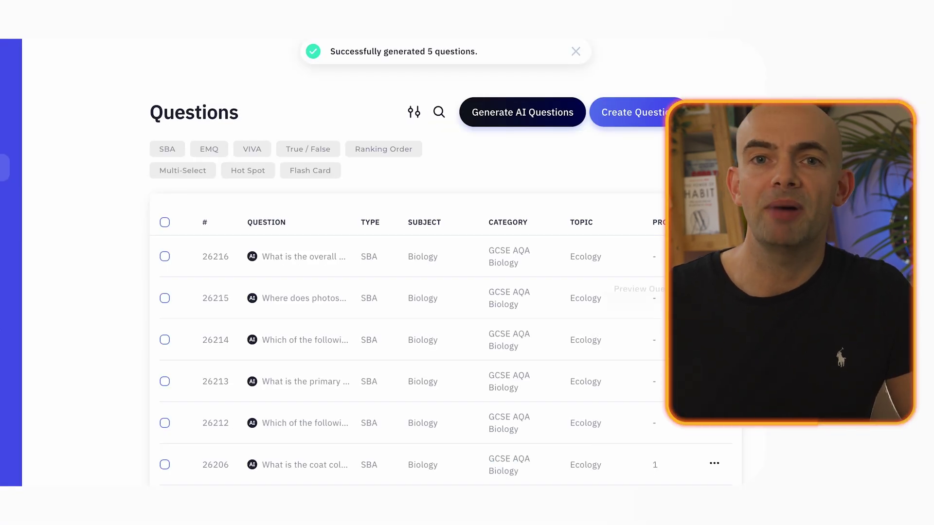
# - Preview the photosynthesis question and answer it with option C
pyautogui.click(637, 289)
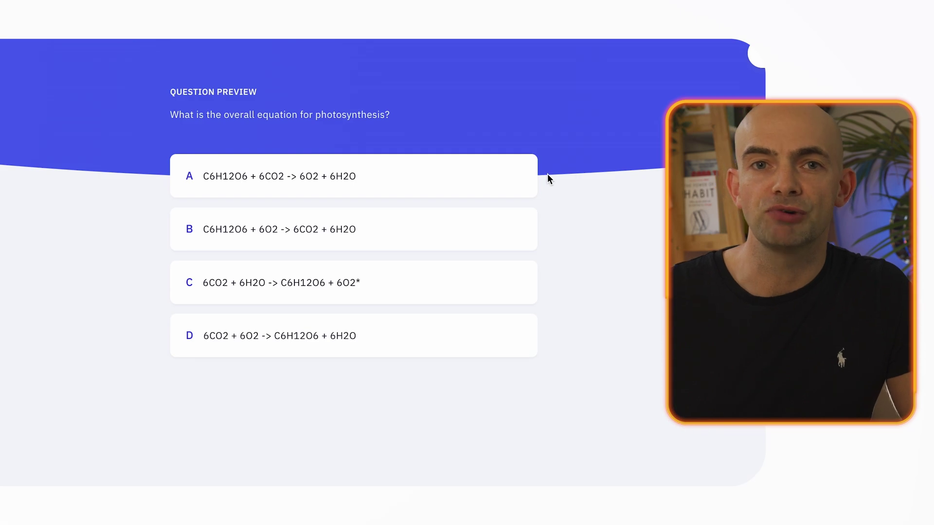
pyautogui.click(420, 287)
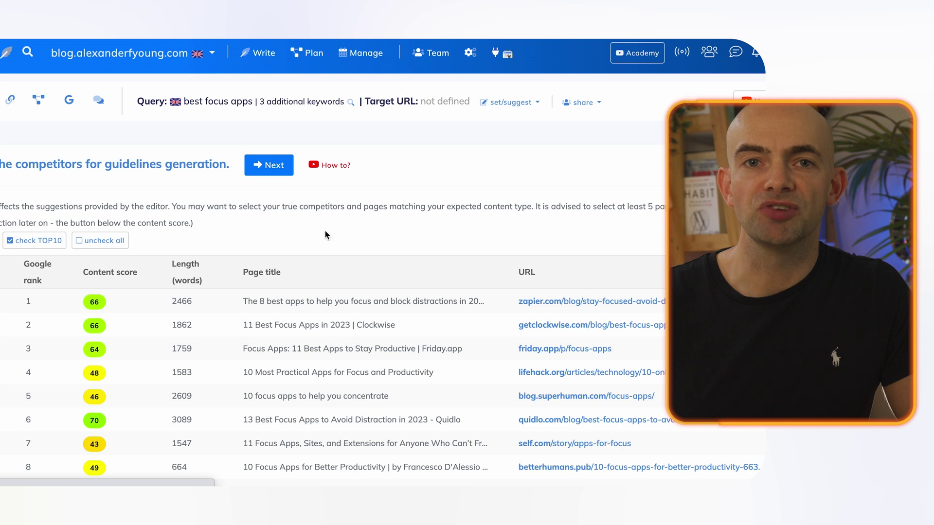
# - Confirm the selected competitors and continue to the content editor
pyautogui.scroll(-4, 325, 231)
pyautogui.scroll(4, 325, 231)
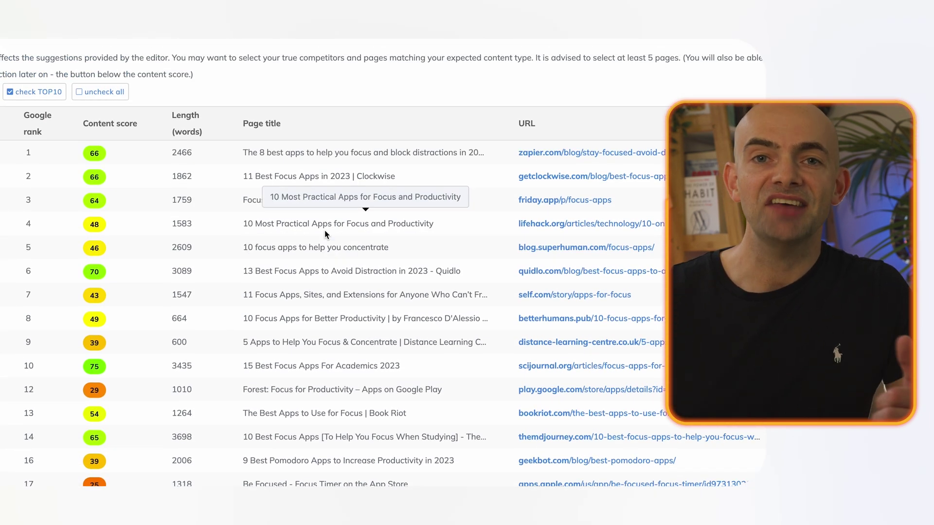
pyautogui.click(269, 165)
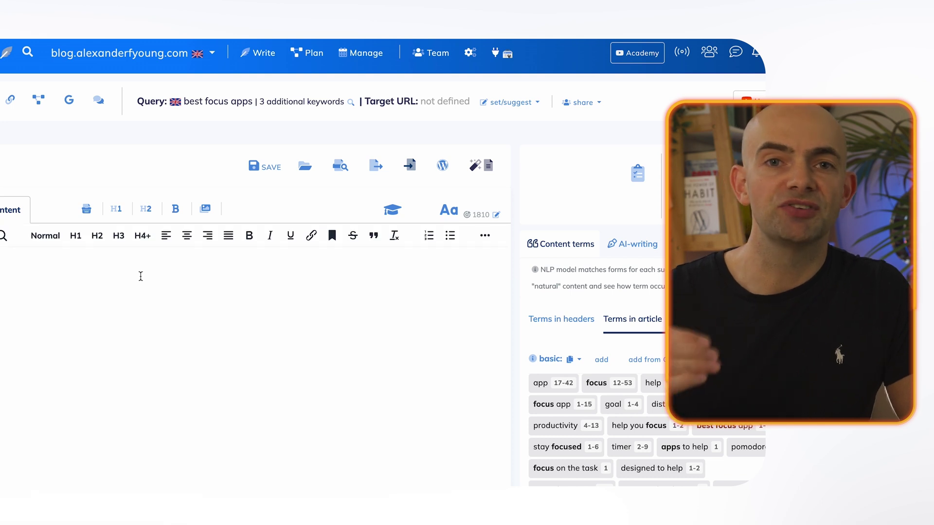
# - Generate an AI article outline for the keyword 'Best Focus Apps'
pyautogui.scroll(-1, 251, 264)
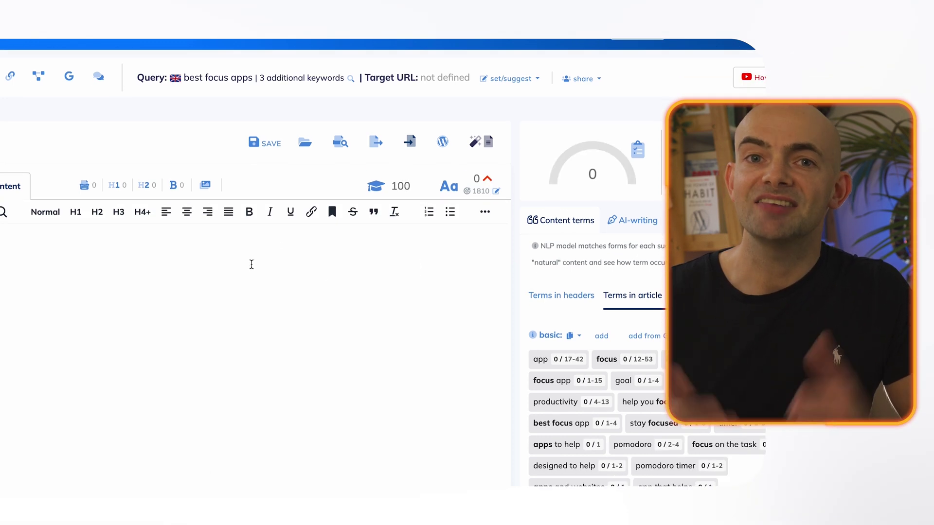
pyautogui.click(635, 221)
pyautogui.scroll(-3, 648, 299)
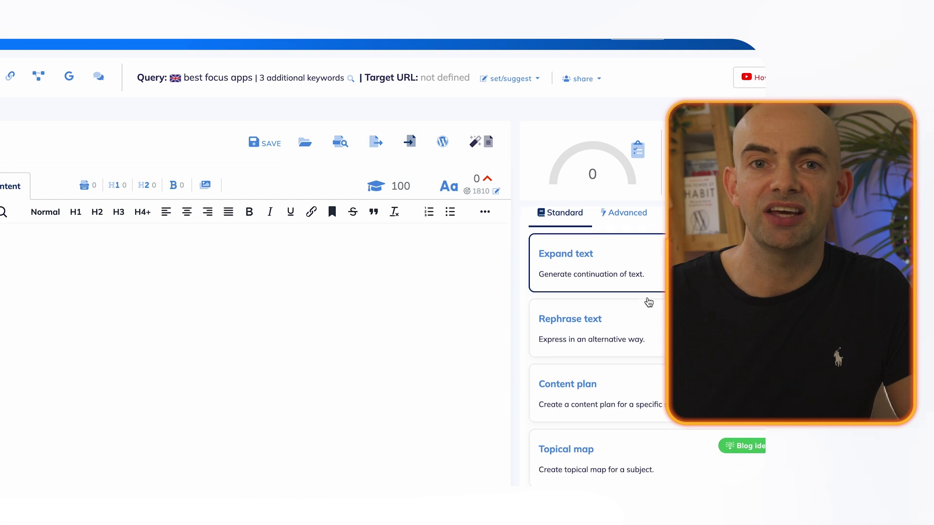
pyautogui.scroll(-1, 648, 311)
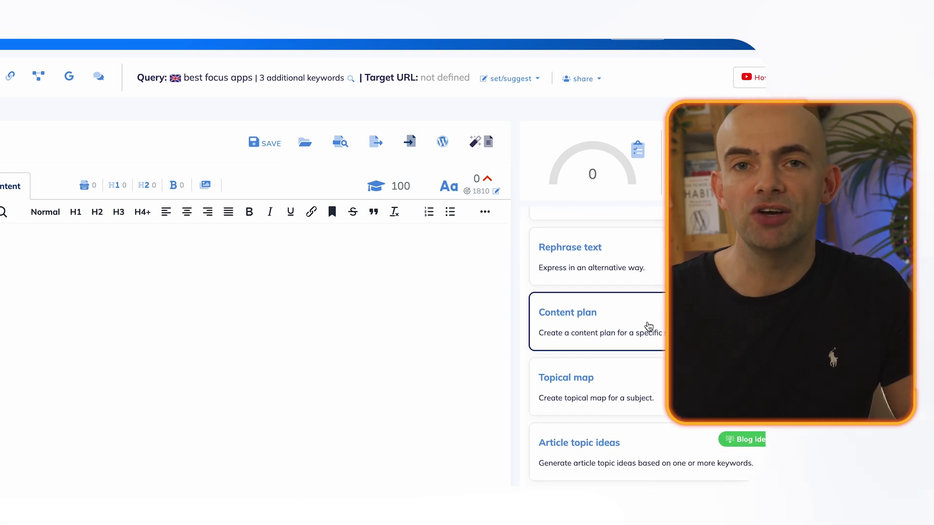
pyautogui.scroll(-2, 649, 326)
pyautogui.click(624, 458)
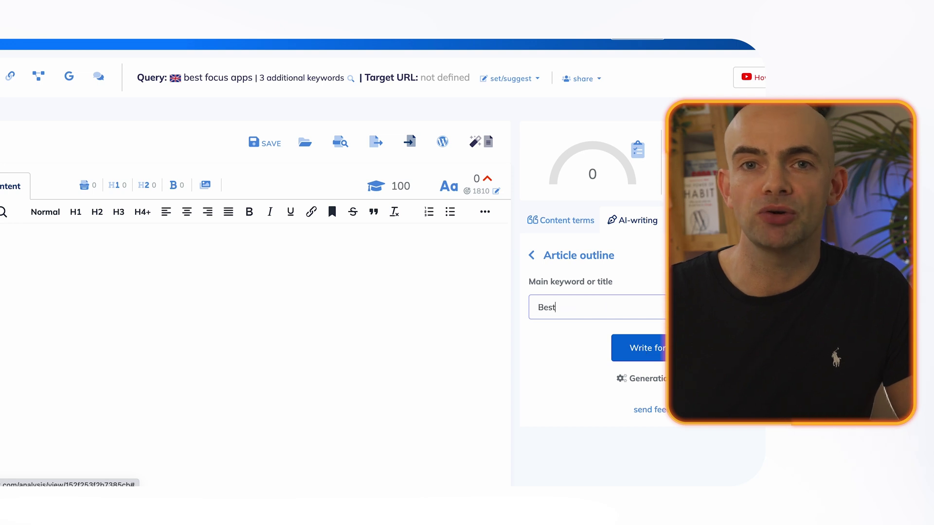
pyautogui.write('Best Focus Apps')
pyautogui.press('Return')
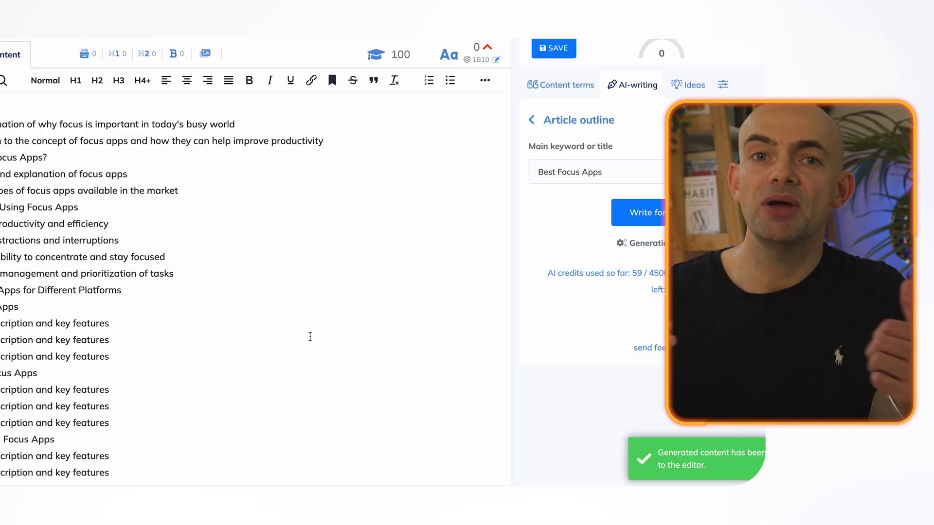
# - Look over the AI text expansion tool and its creativity and model settings
pyautogui.click(532, 258)
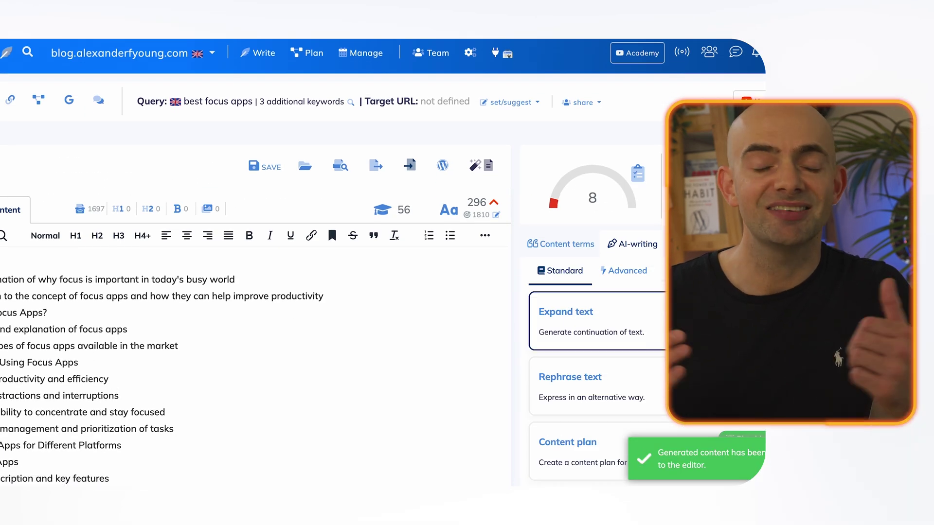
pyautogui.click(641, 347)
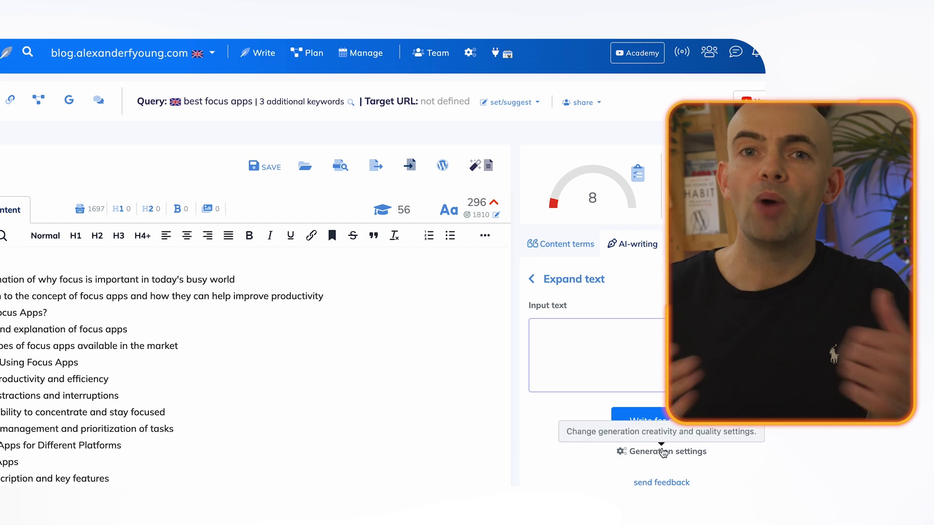
pyautogui.click(628, 451)
pyautogui.scroll(-1, 607, 422)
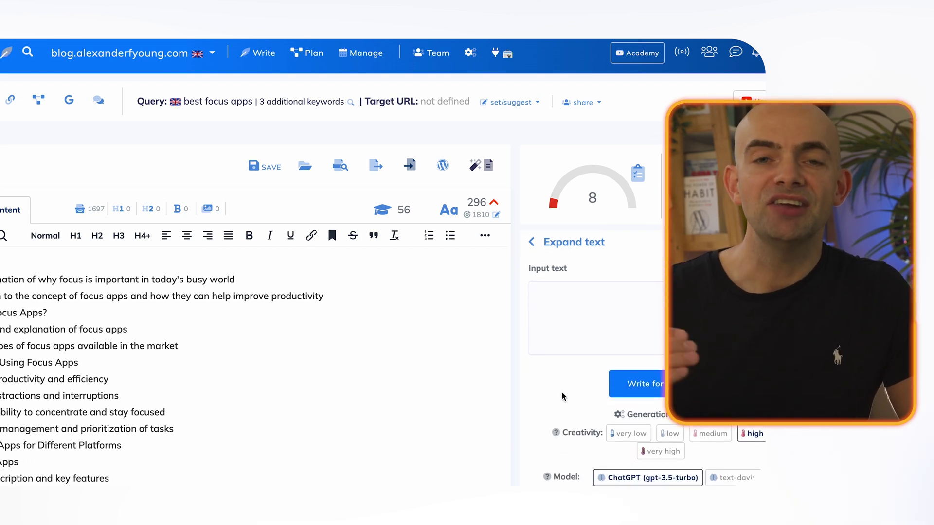
pyautogui.click(532, 243)
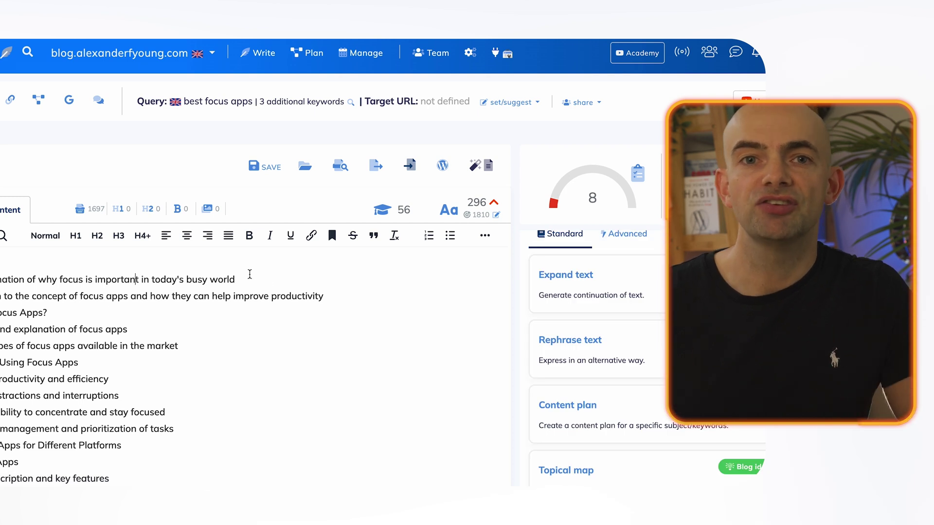
# - Have AI write an informal-tone paragraph for the first outline line about focus
pyautogui.moveTo(235, 279); pyautogui.dragTo(2, 279)
pyautogui.click(299, 329)
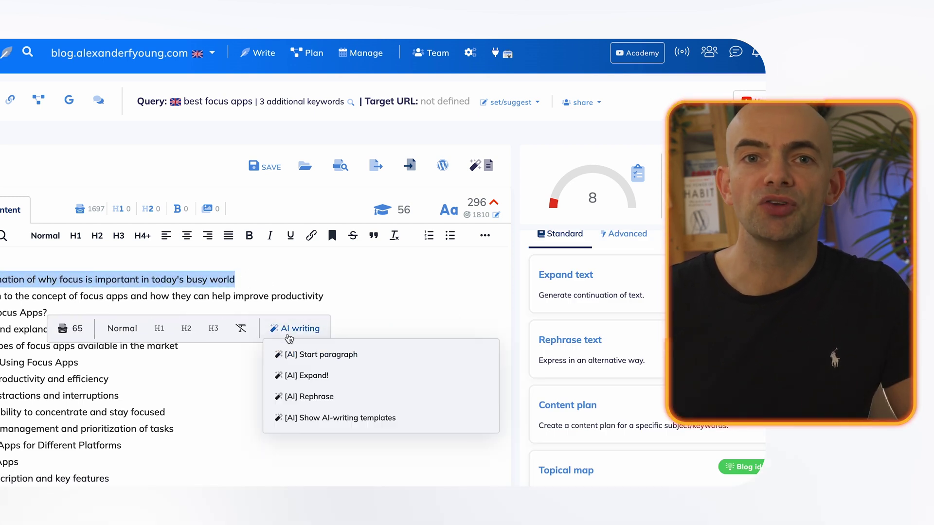
pyautogui.click(327, 358)
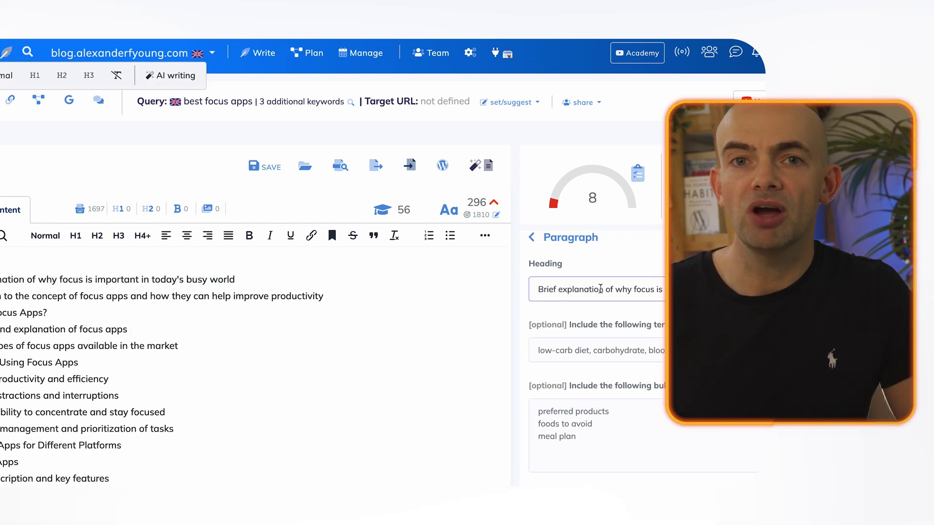
pyautogui.scroll(-4, 613, 339)
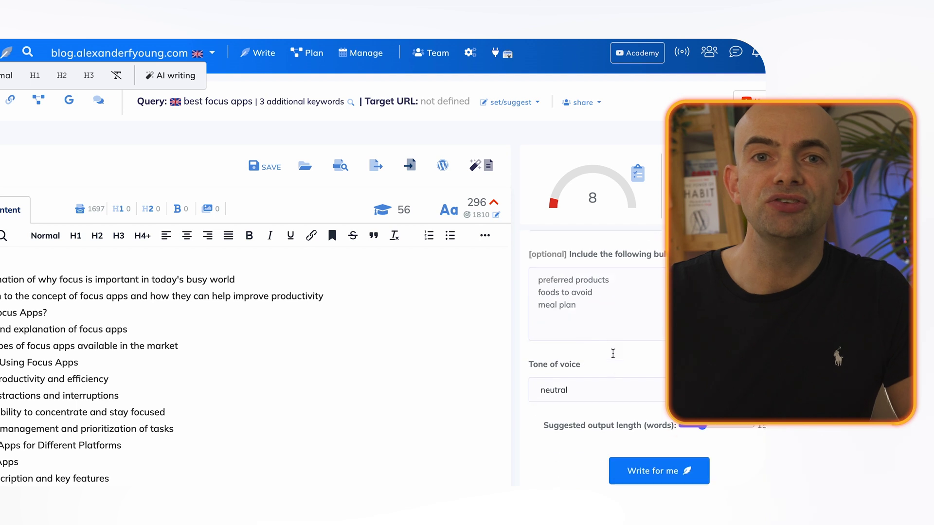
pyautogui.click(617, 338)
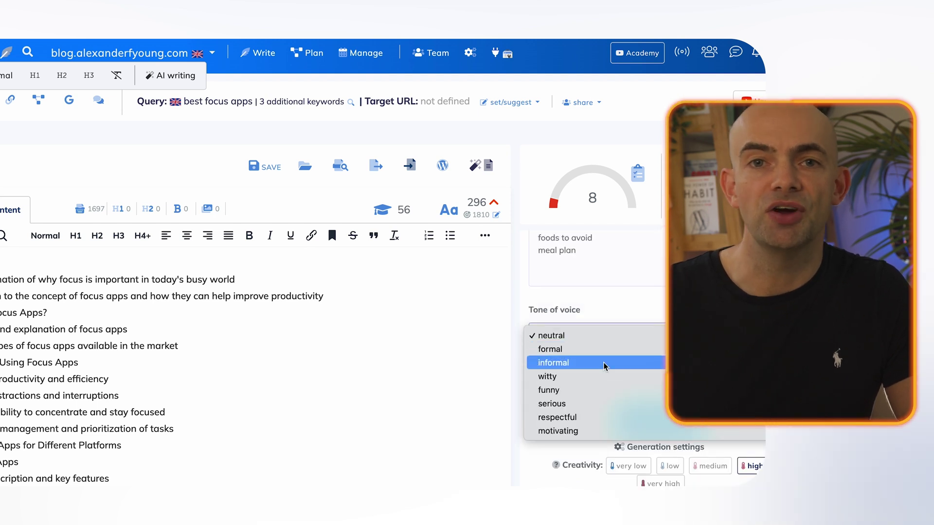
pyautogui.click(607, 364)
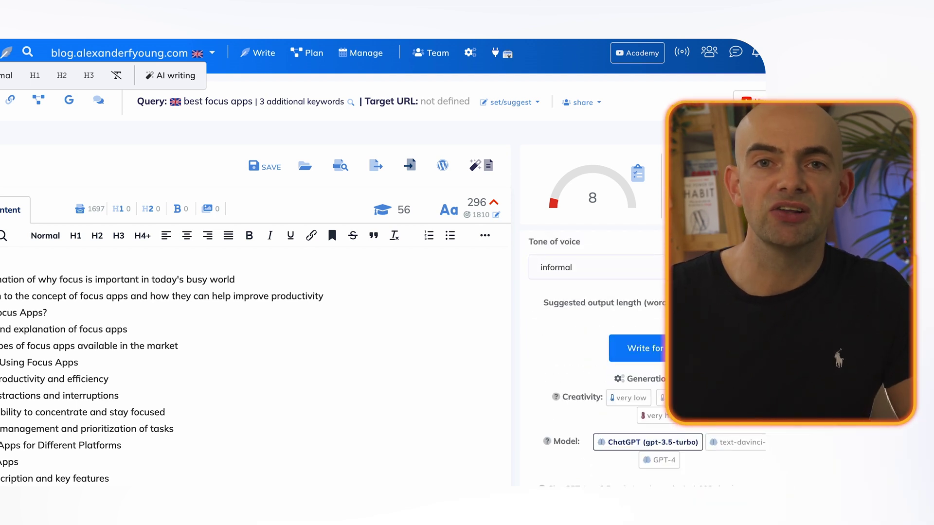
pyautogui.scroll(-1, 608, 341)
pyautogui.click(635, 306)
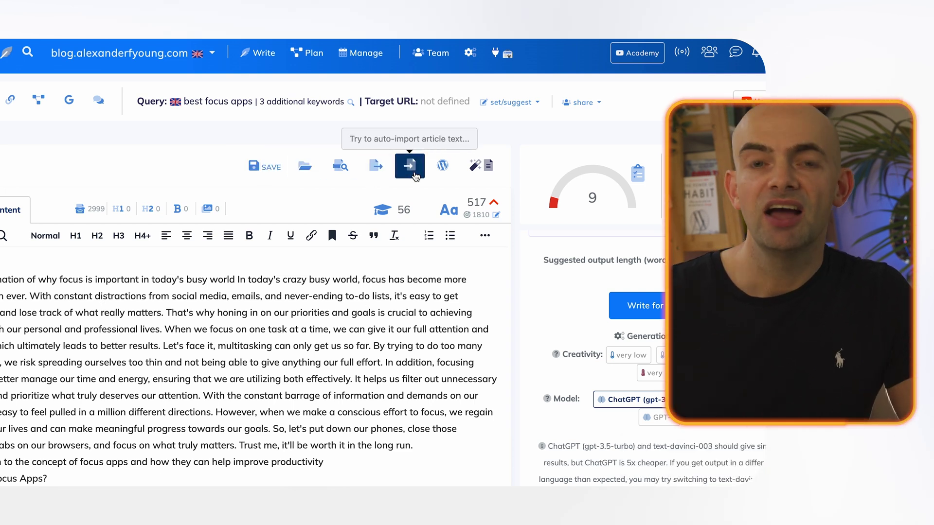
pyautogui.click(482, 171)
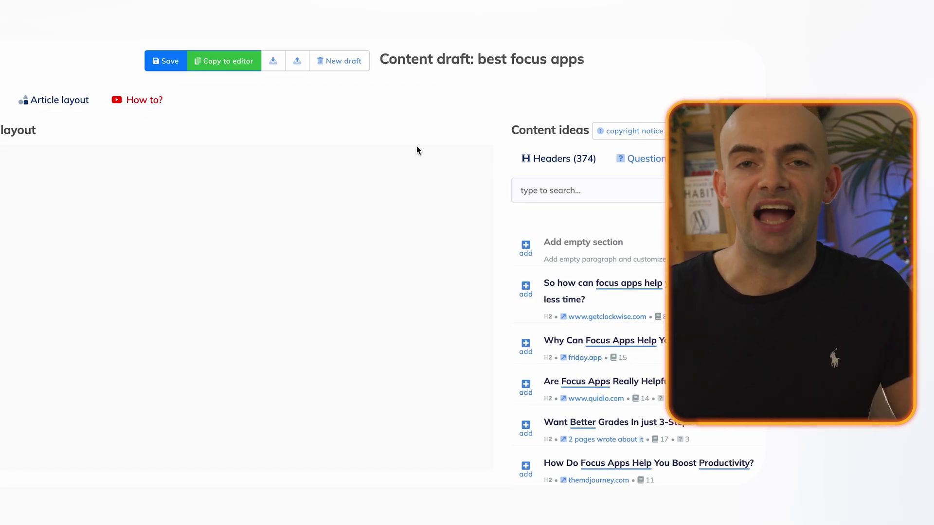
# - Add the time-saving, 'The 8 best focus apps' and put-down-your-phone header ideas as sections
pyautogui.scroll(-2, 513, 246)
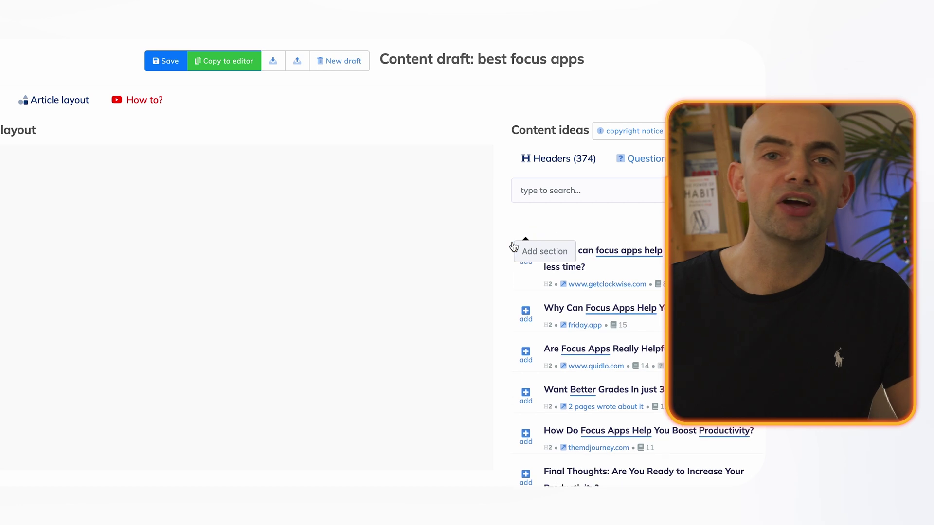
pyautogui.scroll(-2, 525, 327)
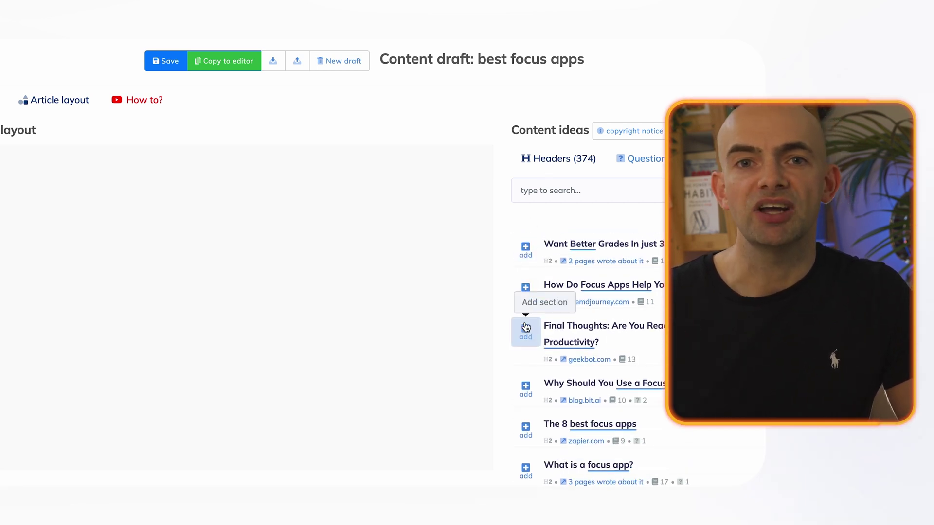
pyautogui.scroll(3, 525, 292)
pyautogui.scroll(1, 526, 292)
pyautogui.click(525, 250)
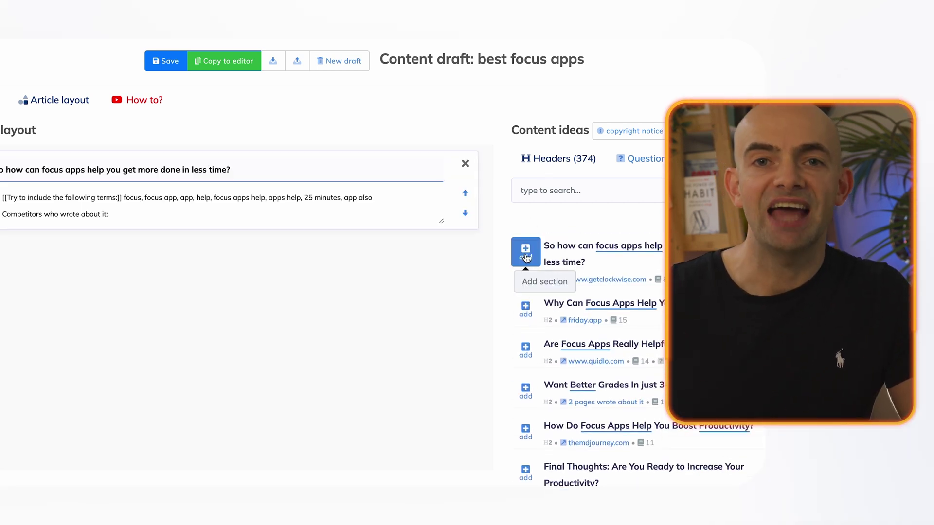
pyautogui.scroll(-3, 526, 284)
pyautogui.scroll(1, 527, 331)
pyautogui.scroll(-2, 525, 316)
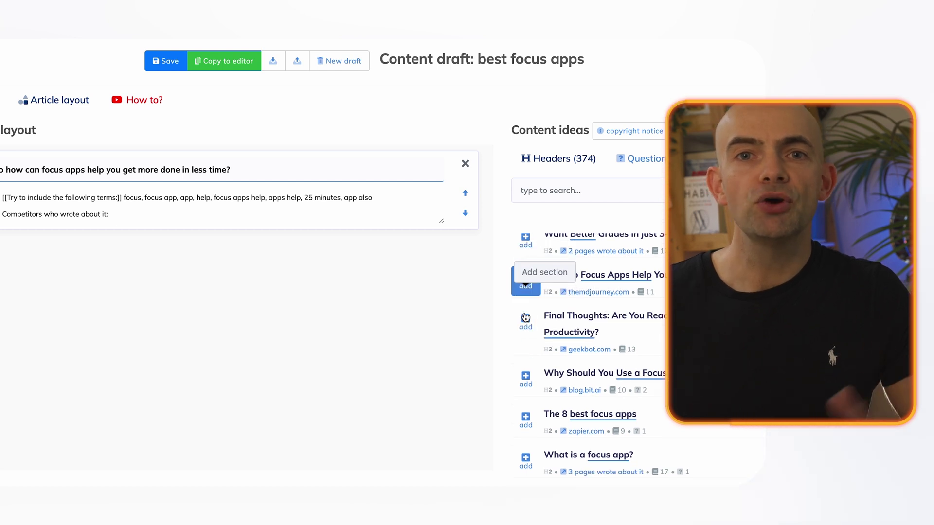
pyautogui.click(525, 359)
pyautogui.scroll(-2, 525, 360)
pyautogui.scroll(-4, 524, 341)
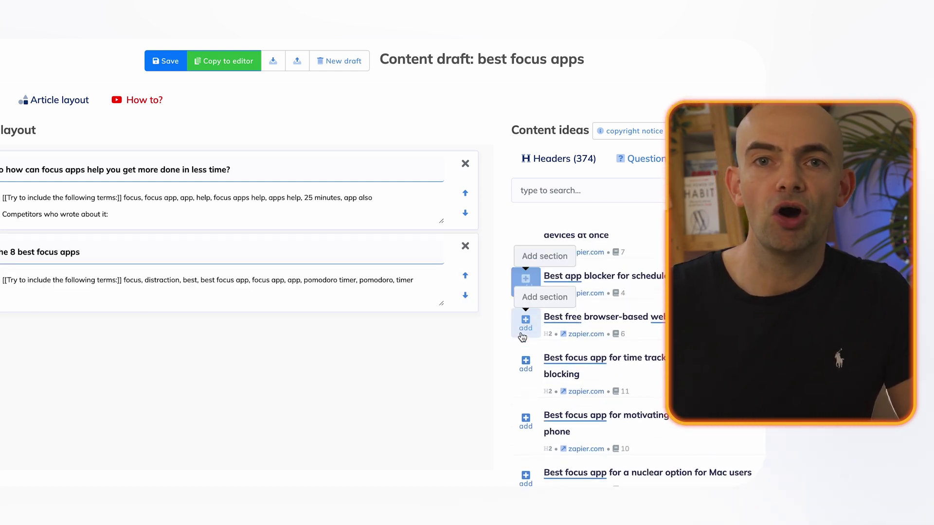
pyautogui.click(524, 341)
# - Add 'What is the best app to help you focus?' as a section and copy the layout to the editor
pyautogui.click(642, 159)
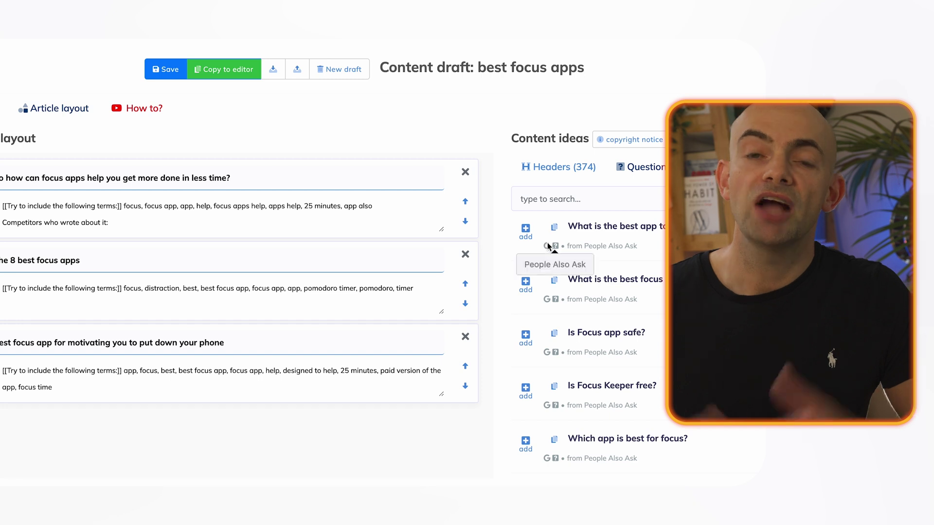
pyautogui.click(526, 233)
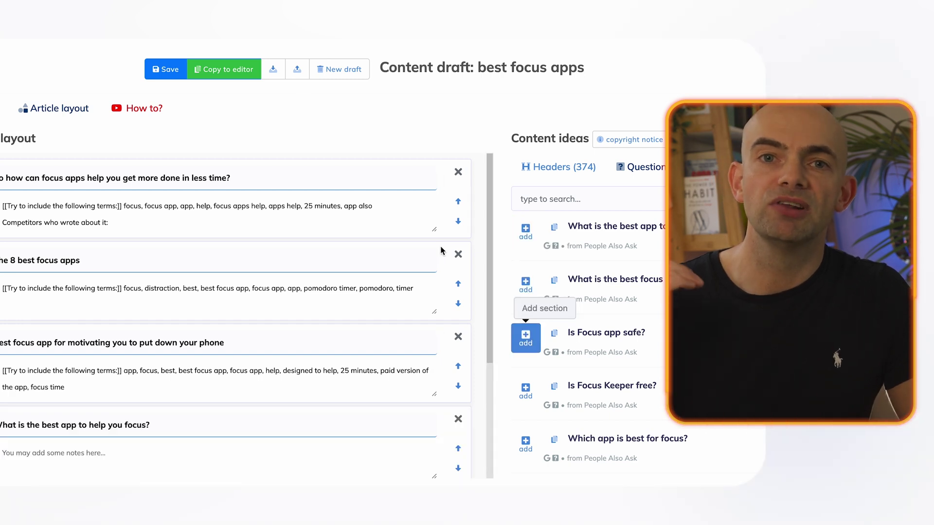
pyautogui.click(224, 69)
pyautogui.scroll(-10, 227, 308)
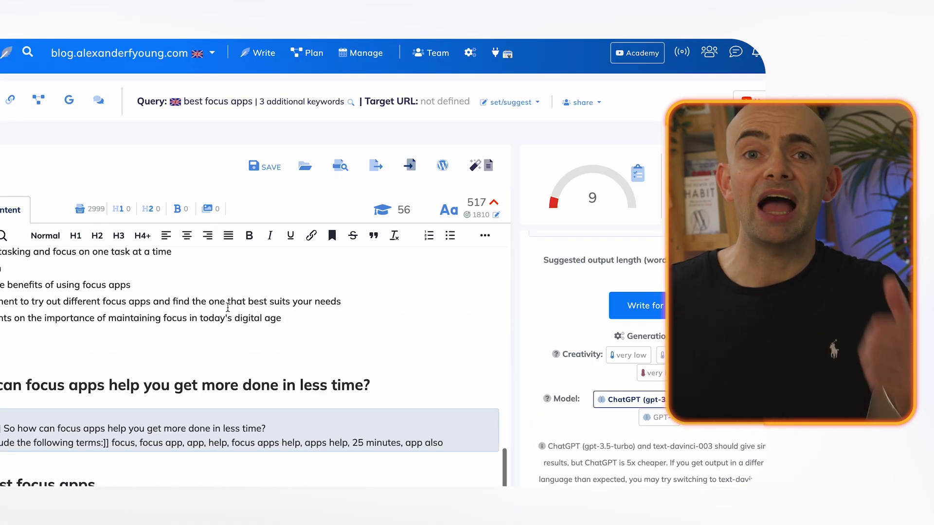
pyautogui.scroll(-2, 227, 308)
# - Have AI write the paragraph for a heading's block in the article editor
pyautogui.click(70, 317)
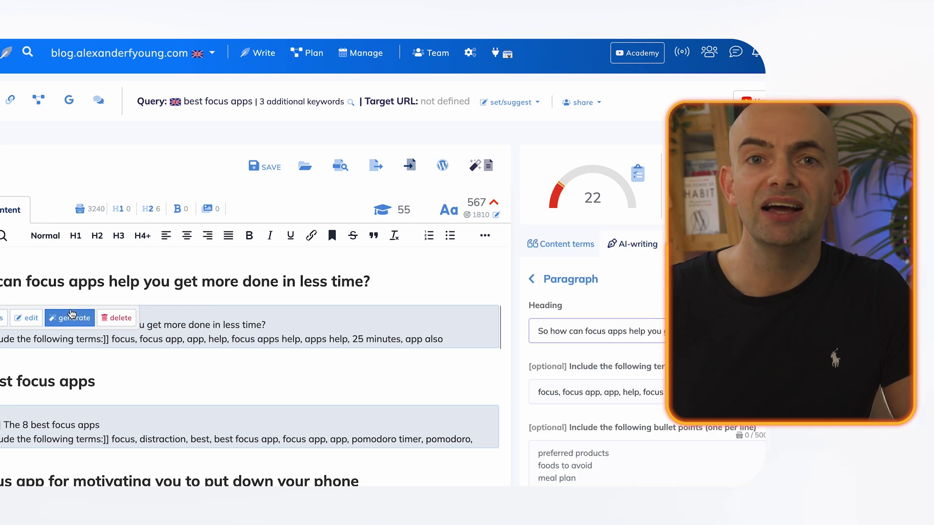
pyautogui.scroll(1, 598, 340)
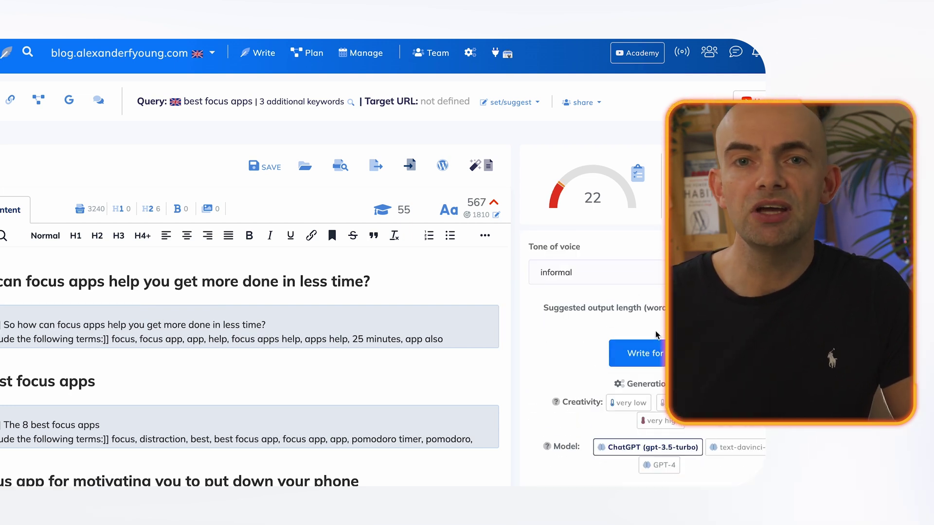
pyautogui.click(638, 353)
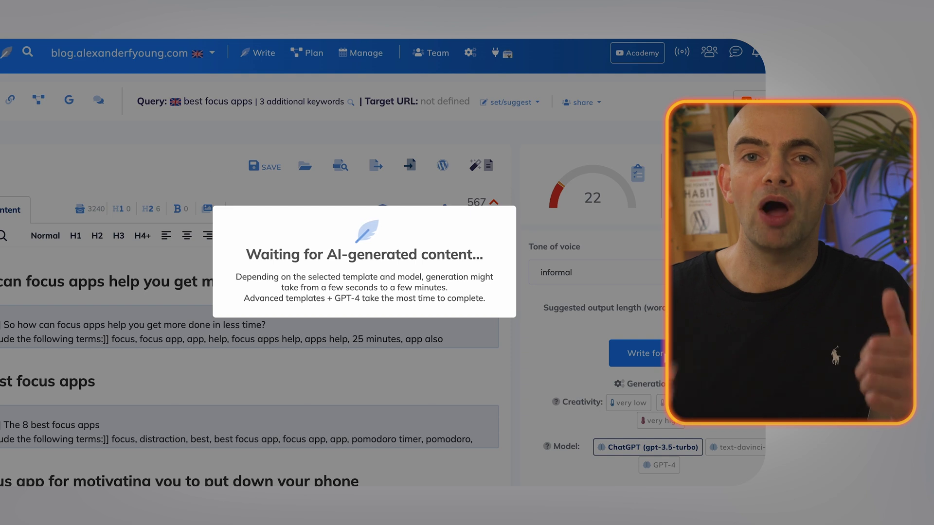
pyautogui.scroll(-5, 221, 389)
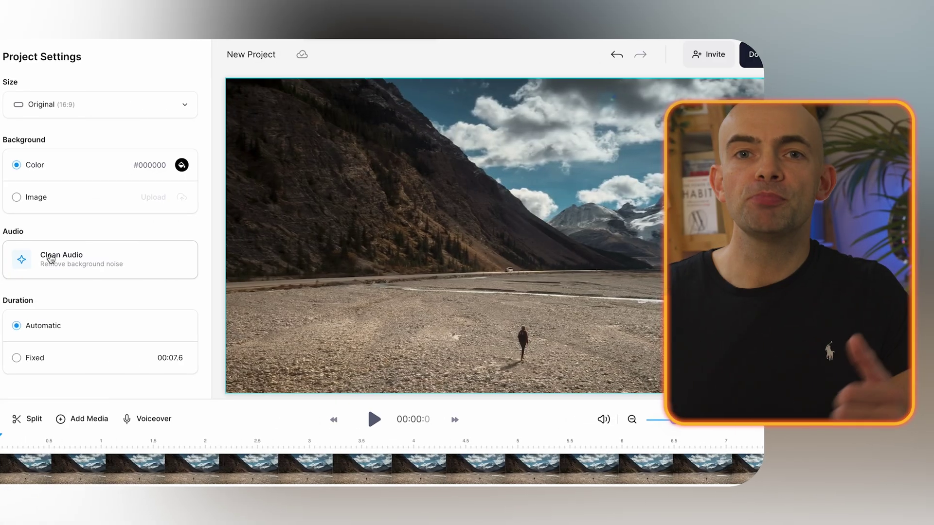
pyautogui.click(42, 258)
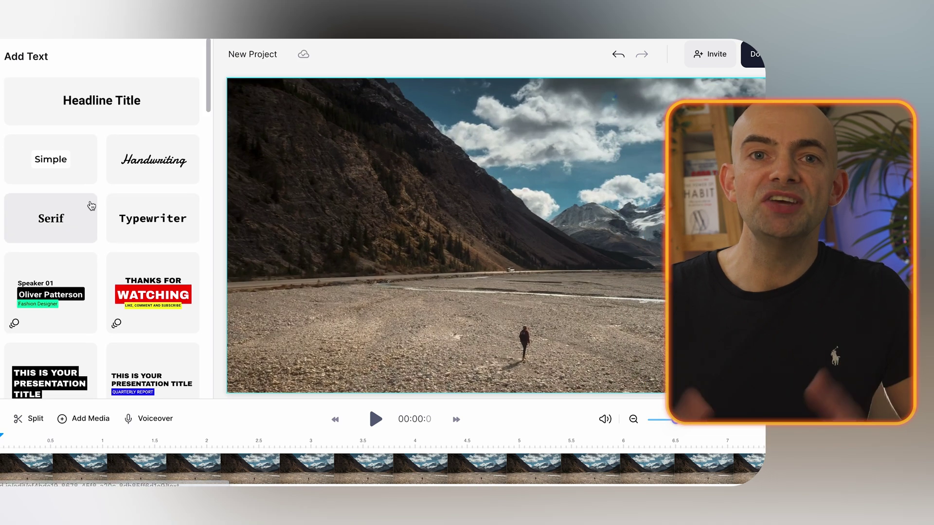
# - Add the presentation title text to the video, then browse Templates, Transitions and Filters
pyautogui.scroll(-5, 73, 194)
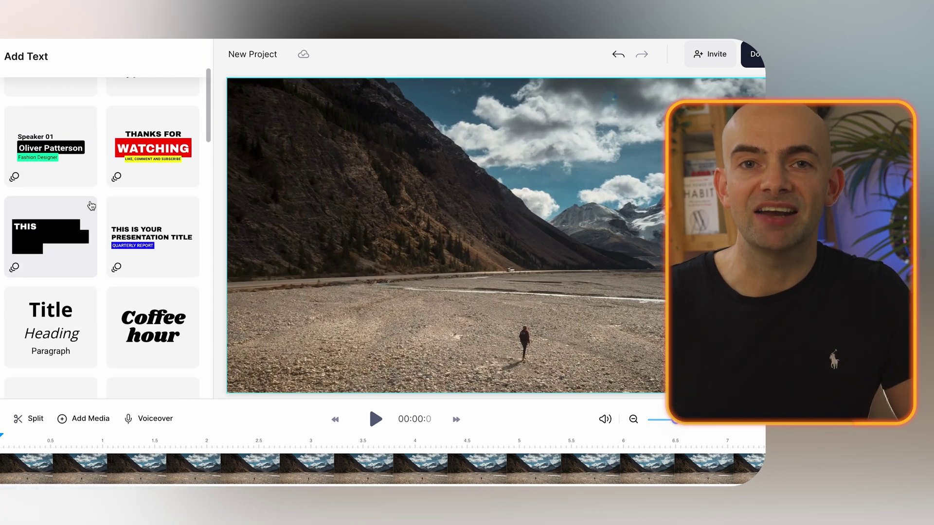
pyautogui.click(61, 188)
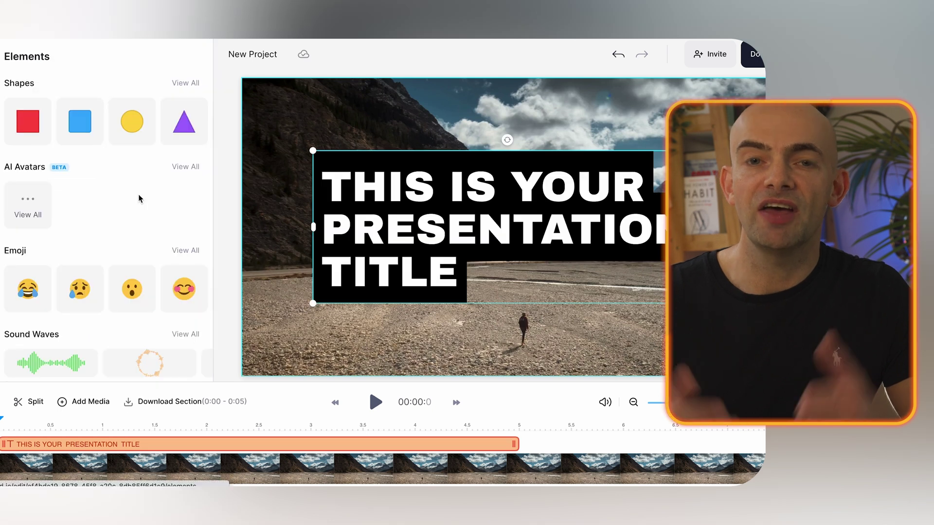
pyautogui.scroll(-10, 139, 199)
pyautogui.click(1, 122)
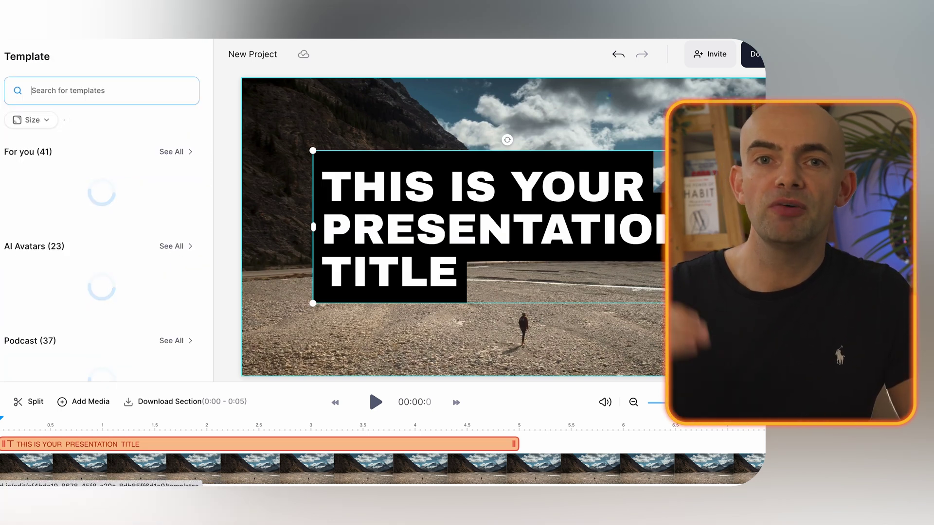
pyautogui.click(1, 258)
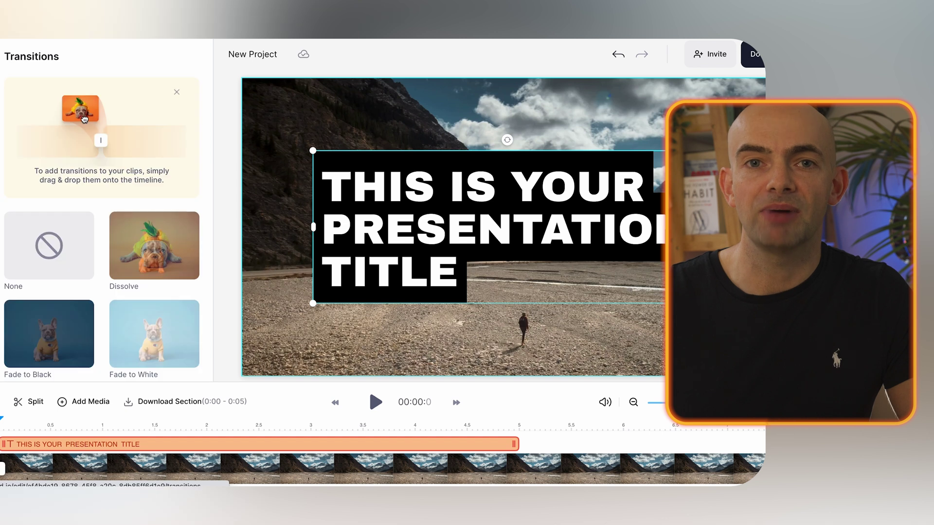
pyautogui.click(1, 296)
pyautogui.scroll(-2, 102, 243)
# - Give the title text a Zoom In entrance animation and play the preview from about 3.7 seconds
pyautogui.click(395, 173)
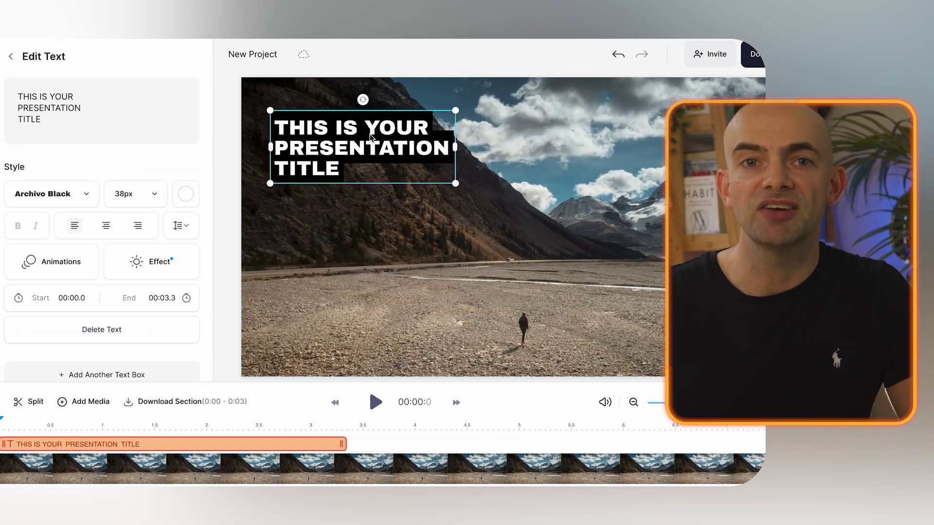
pyautogui.click(170, 261)
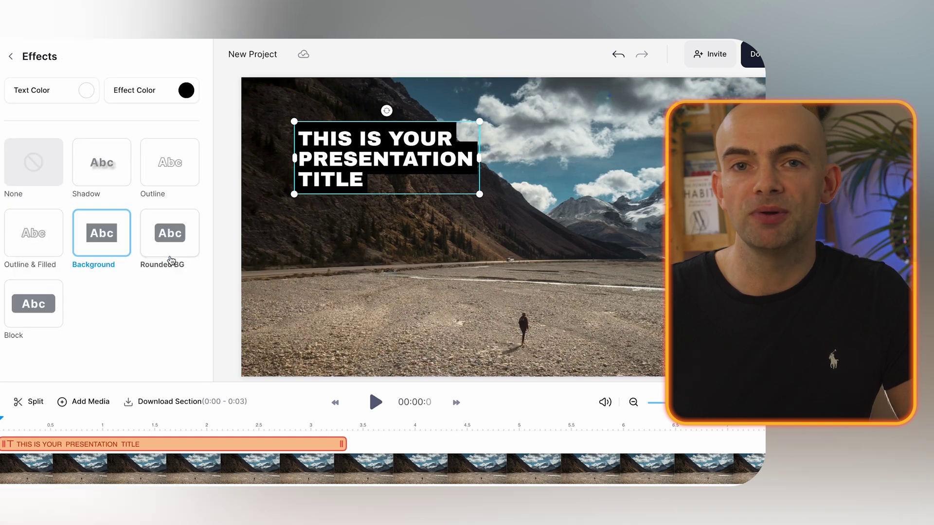
pyautogui.click(10, 56)
pyautogui.scroll(-1, 125, 298)
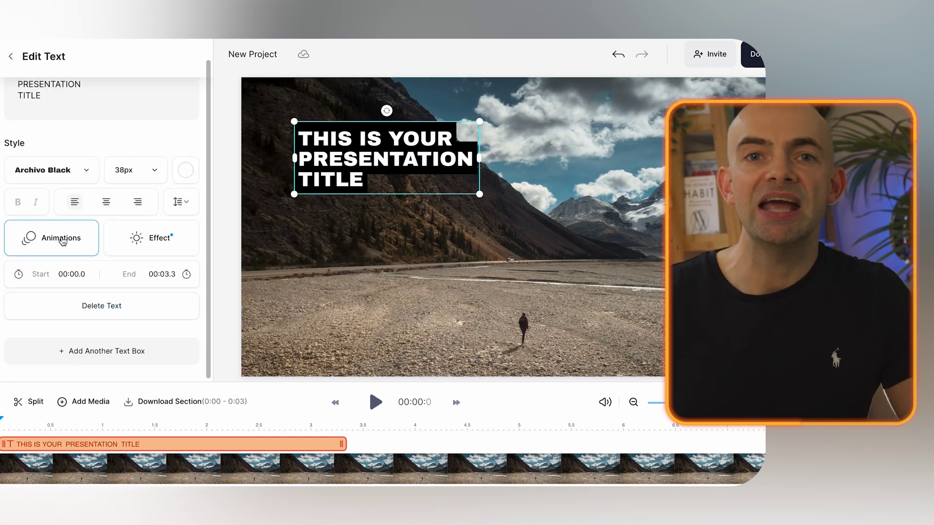
pyautogui.click(62, 238)
pyautogui.click(101, 208)
pyautogui.click(388, 426)
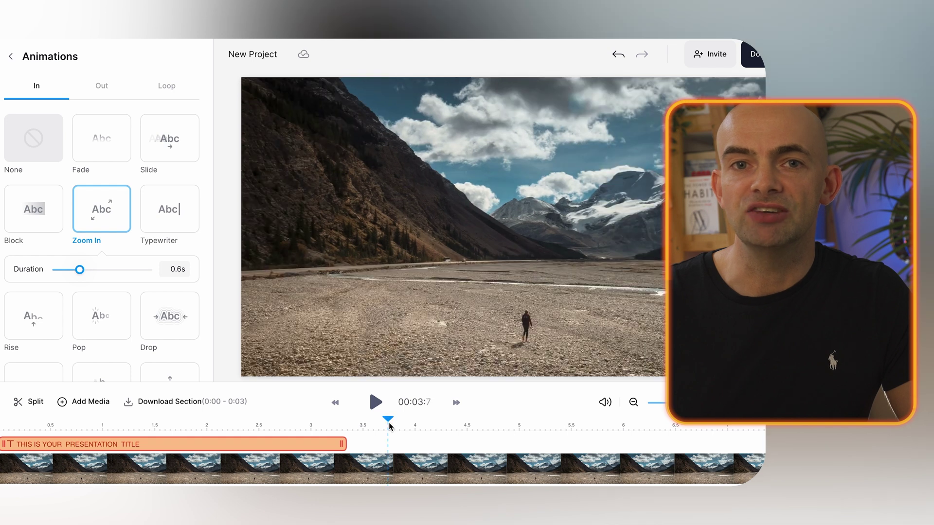
pyautogui.press('space')
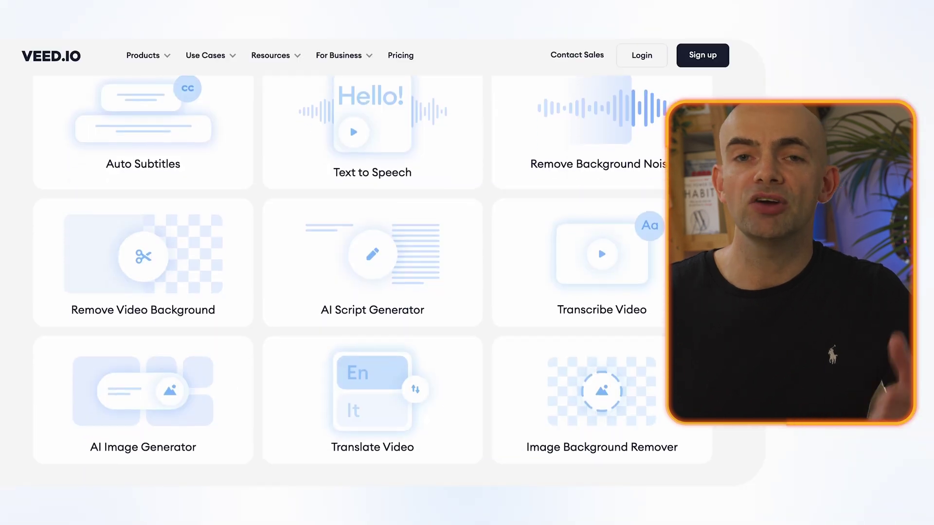
pyautogui.scroll(-6, 341, 263)
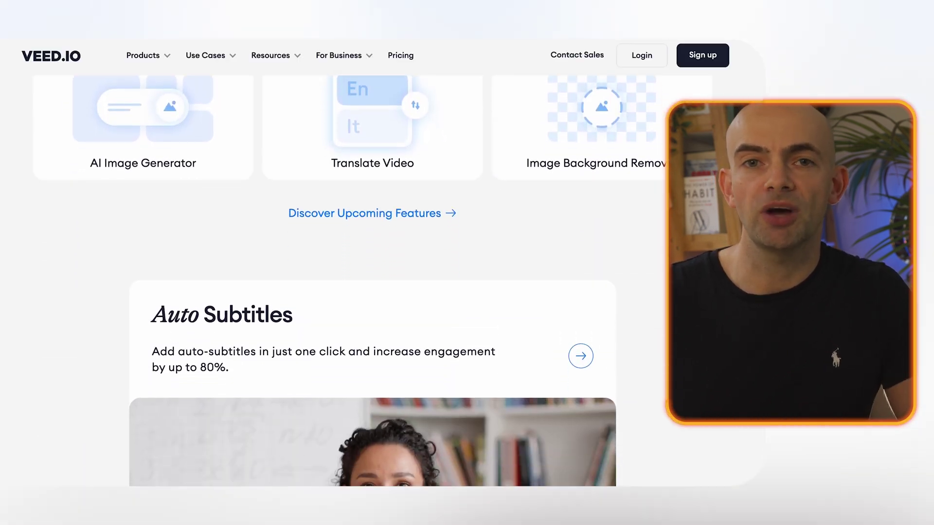
# - Scroll past the subtitle, speech, noise and background demos to the Eye Contact Correction section
pyautogui.scroll(-5, 373, 263)
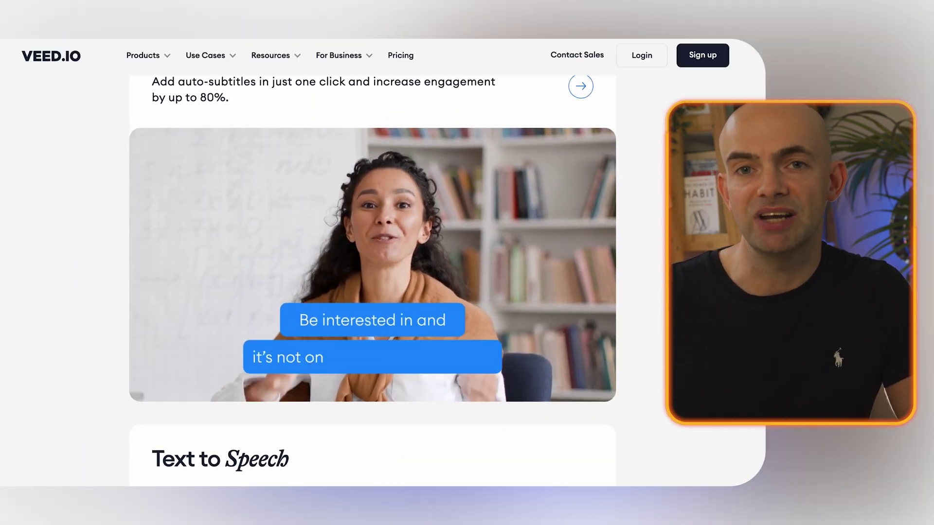
pyautogui.scroll(-7, 372, 263)
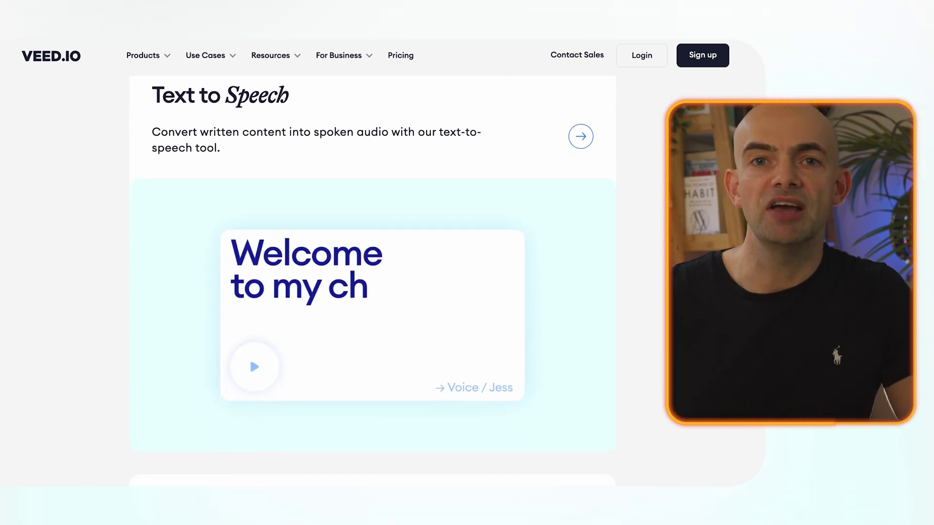
pyautogui.scroll(-8, 372, 263)
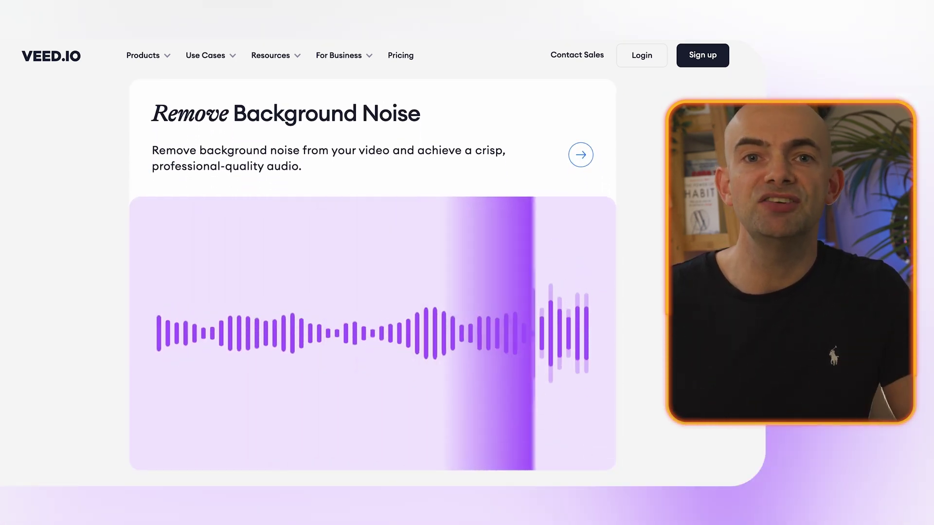
pyautogui.scroll(-9, 372, 262)
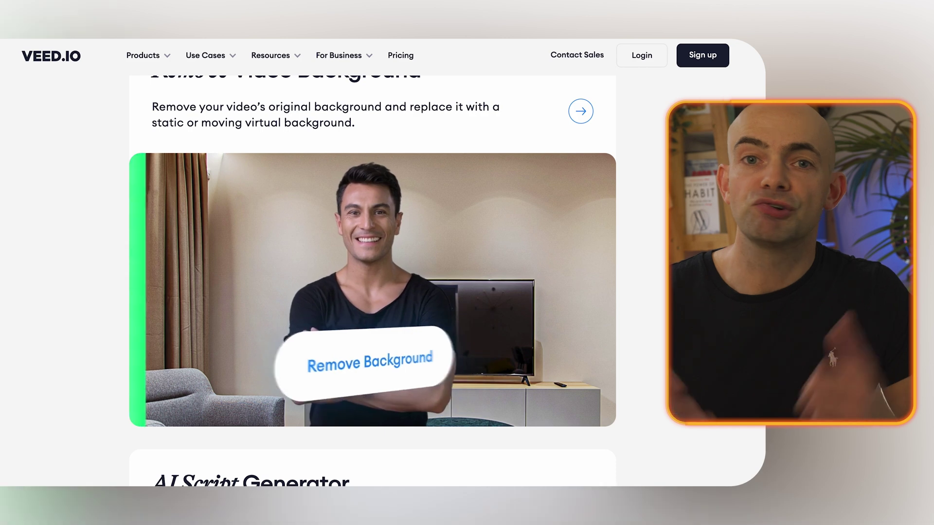
pyautogui.scroll(-8, 372, 262)
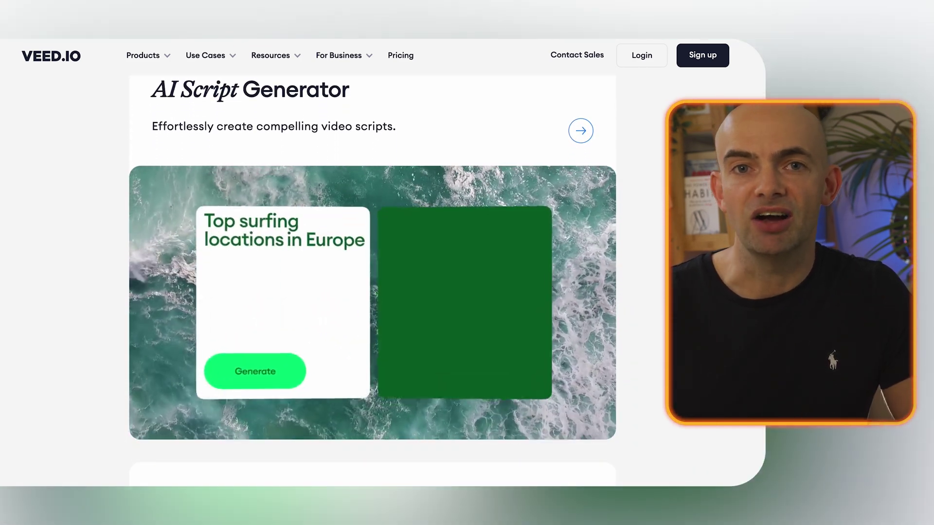
pyautogui.scroll(-2, 373, 262)
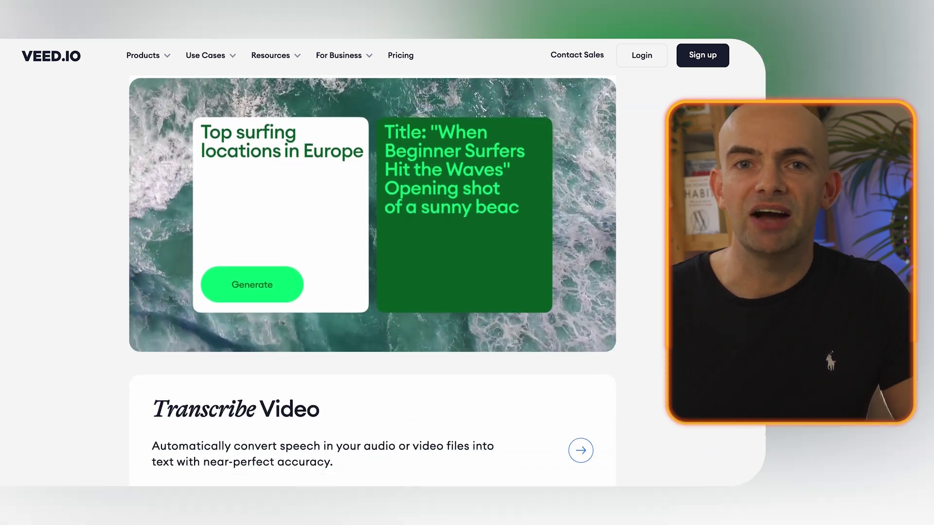
pyautogui.scroll(-7, 372, 263)
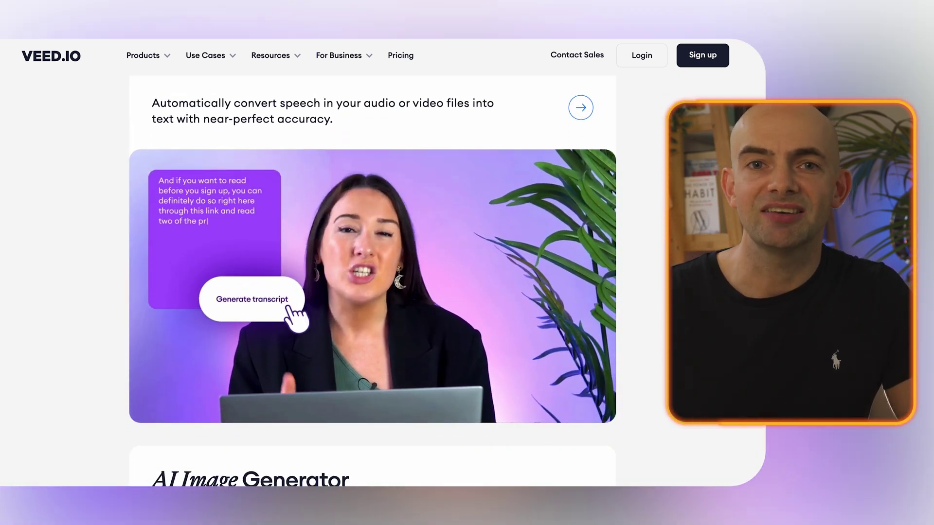
pyautogui.scroll(-8, 372, 263)
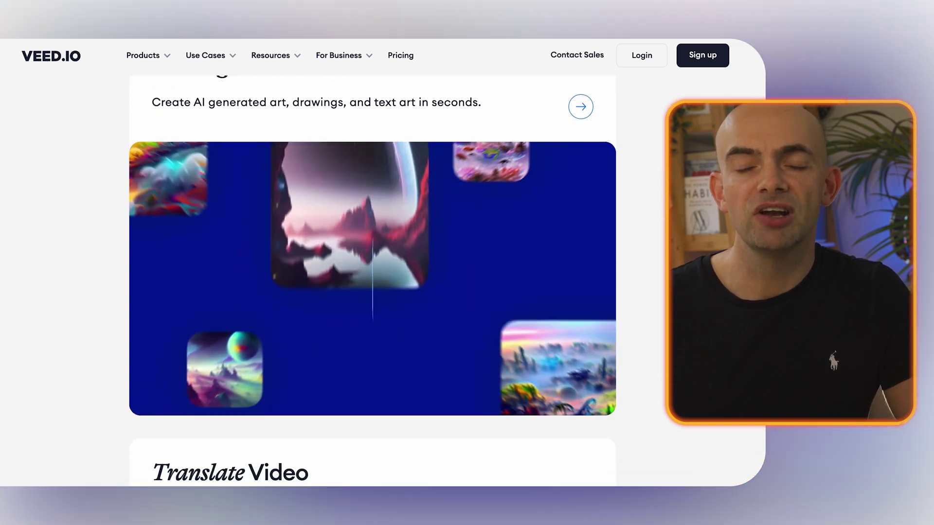
pyautogui.scroll(-8, 372, 262)
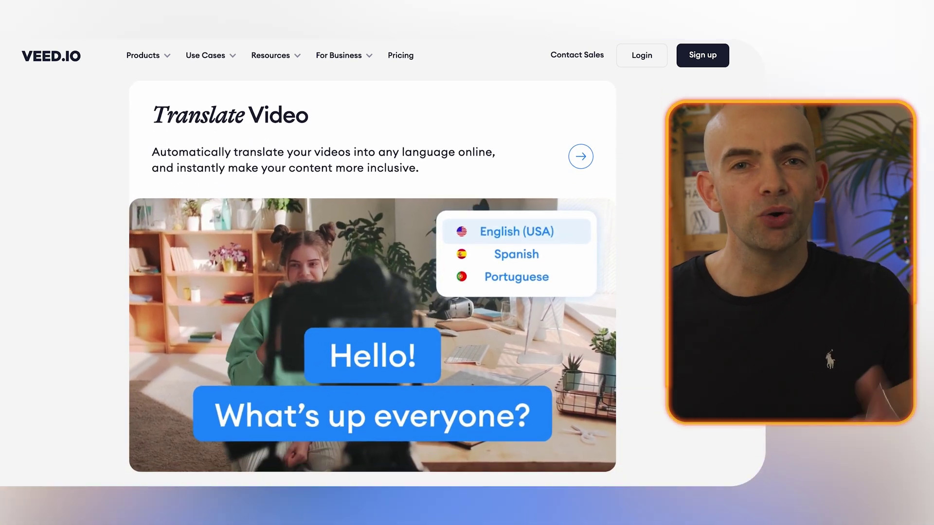
pyautogui.scroll(-8, 373, 262)
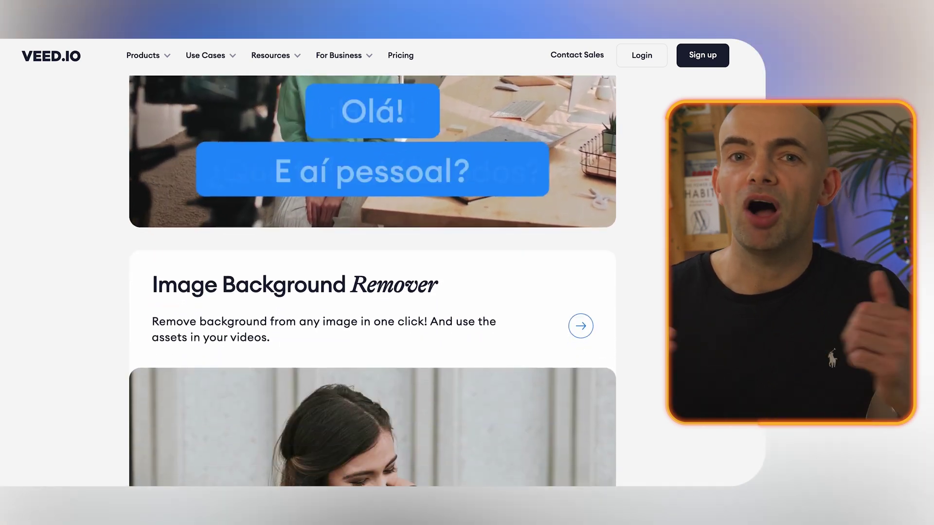
pyautogui.scroll(-6, 372, 263)
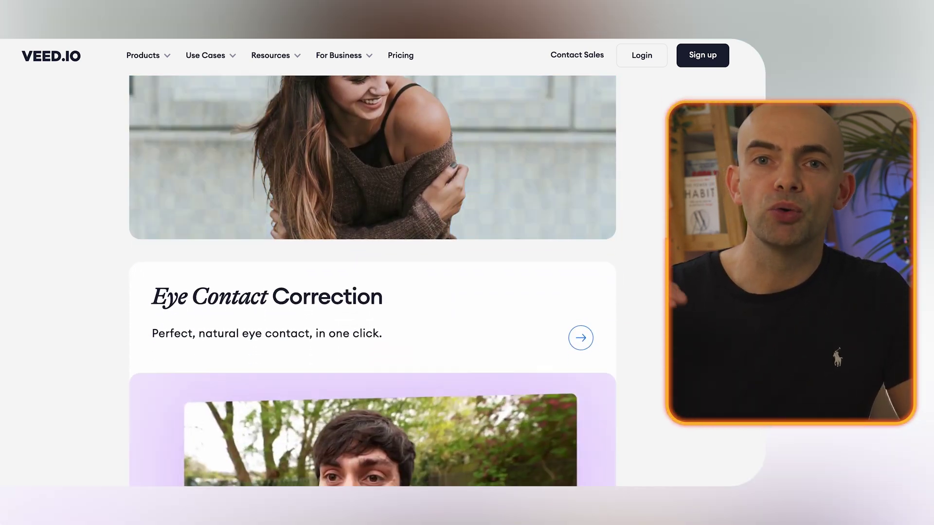